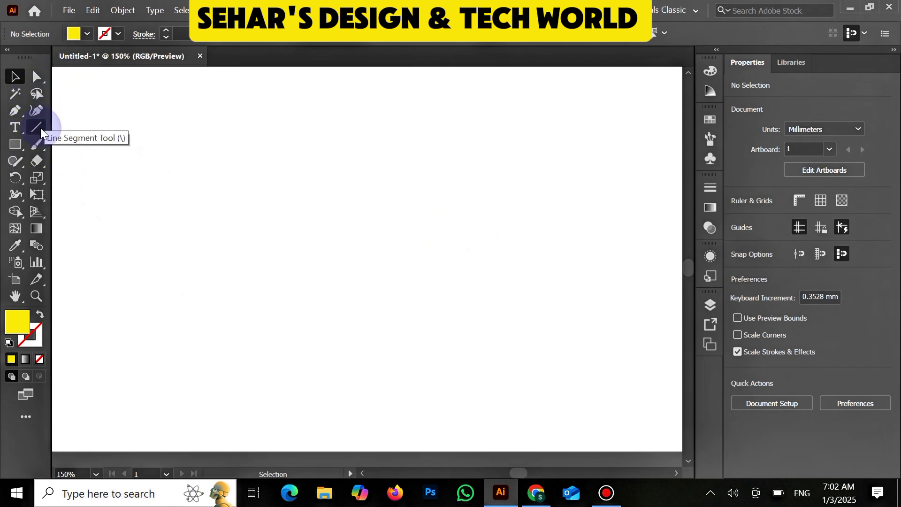
Draw an open six-point yellow-filled path with two peaks, about 72 mm wide and 40 mm high, using the Pen tool.
click(17, 110)
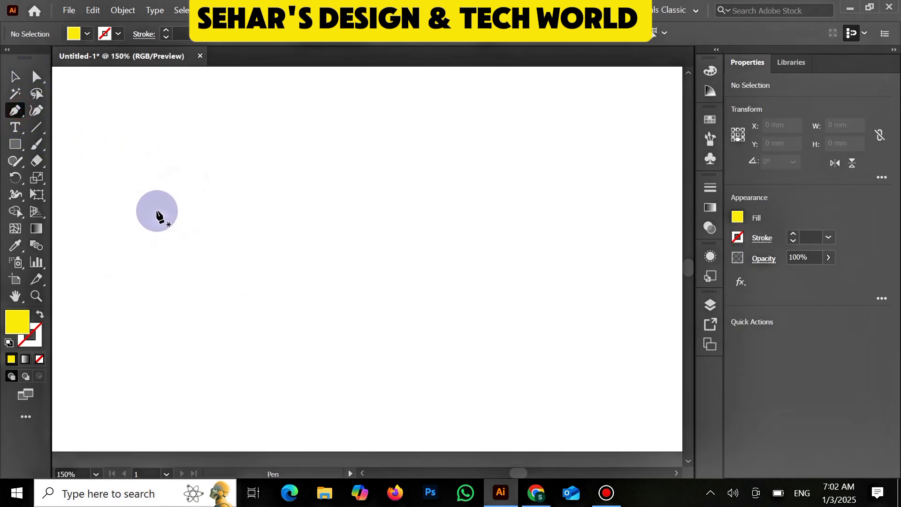
click(154, 231)
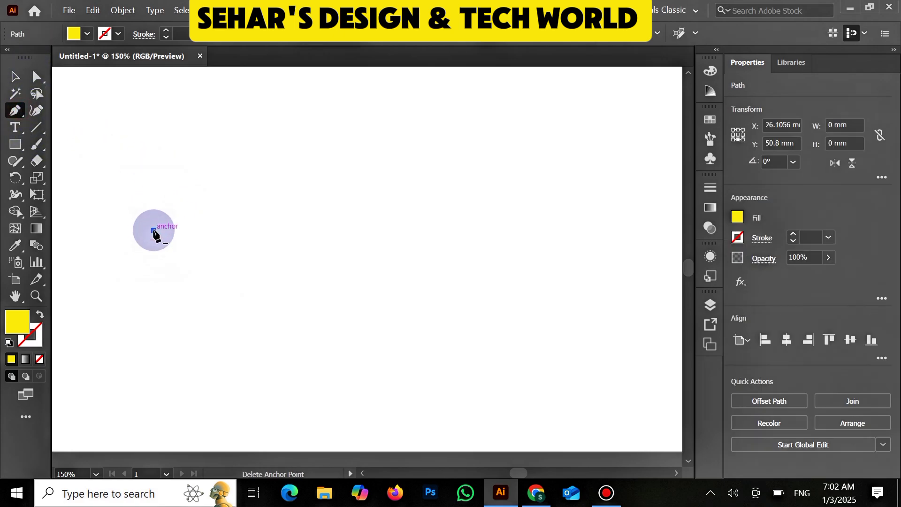
click(212, 123)
click(310, 230)
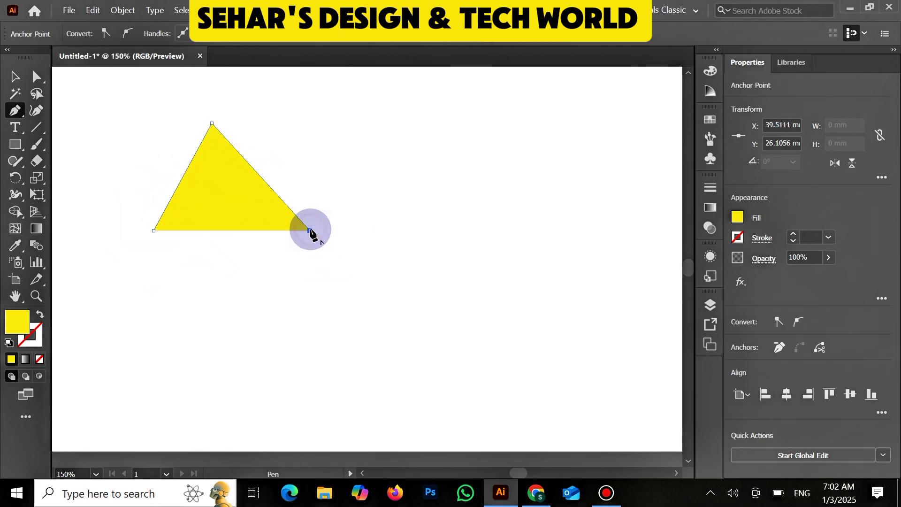
click(384, 134)
click(465, 218)
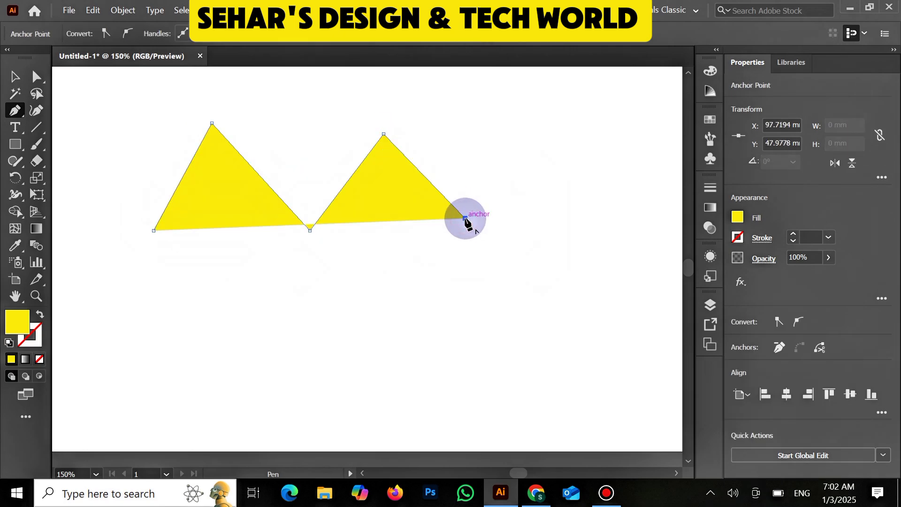
click(274, 295)
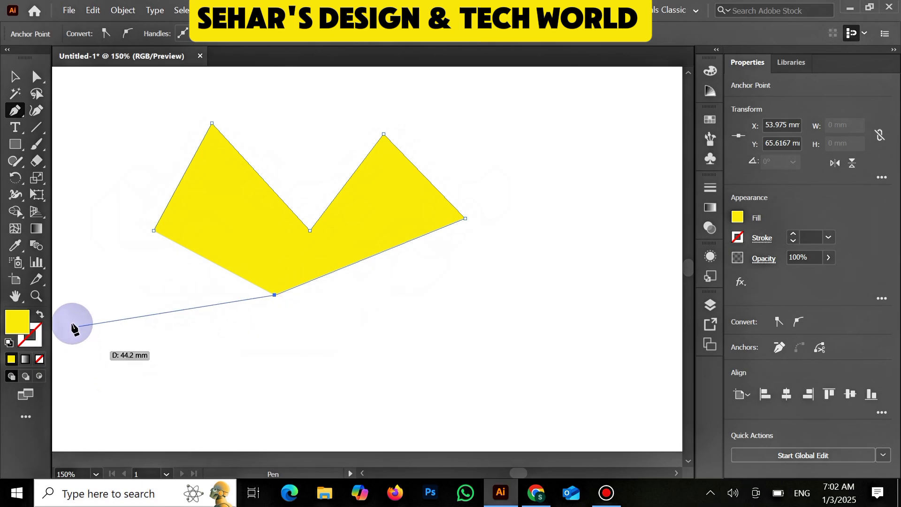
Swap the path's fill and stroke, add an anchor inside its lower edge, and try to close it at the starting anchor.
click(40, 314)
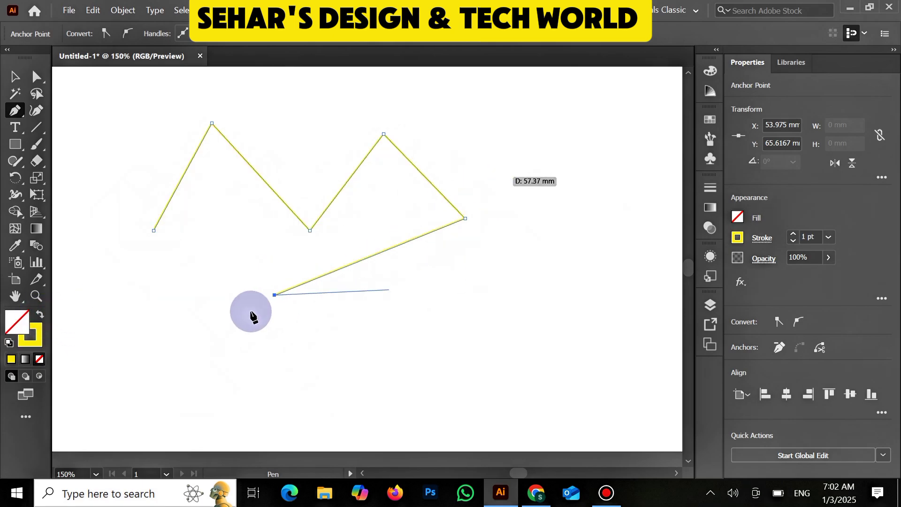
click(221, 248)
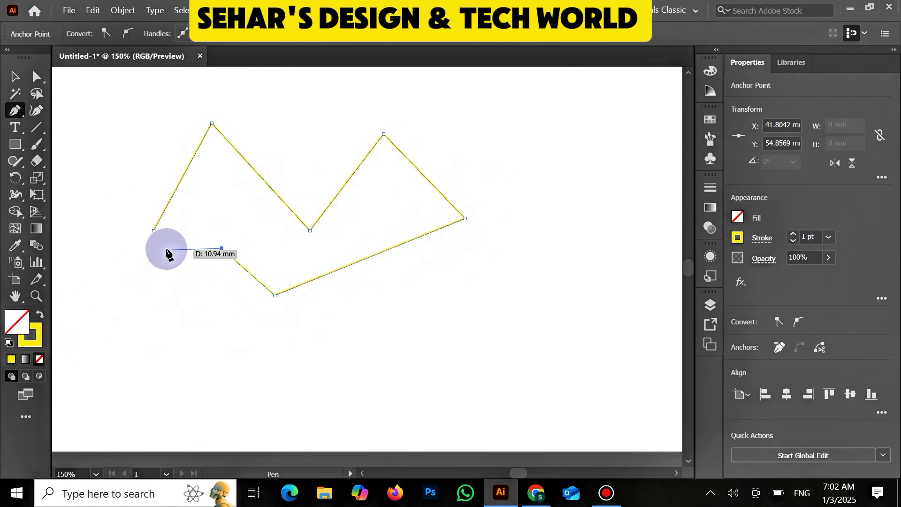
click(155, 229)
click(222, 248)
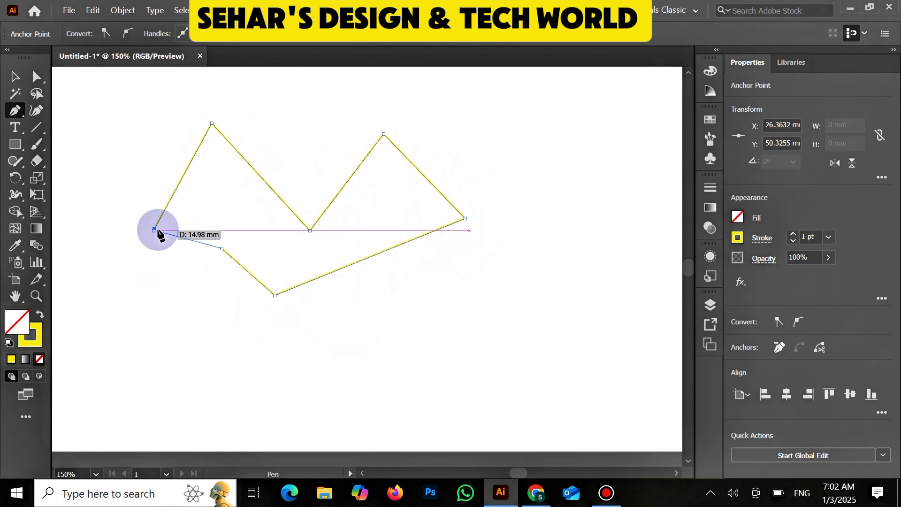
click(156, 229)
click(221, 248)
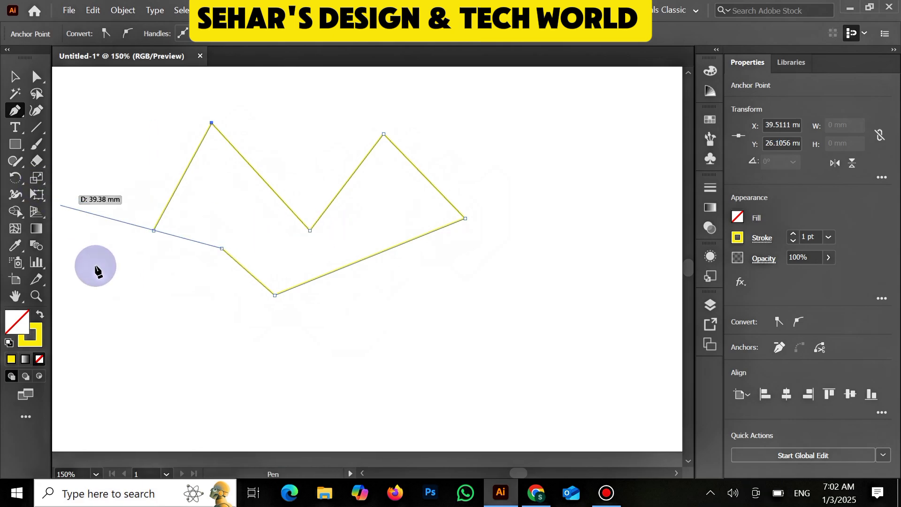
key(ctrl+a)
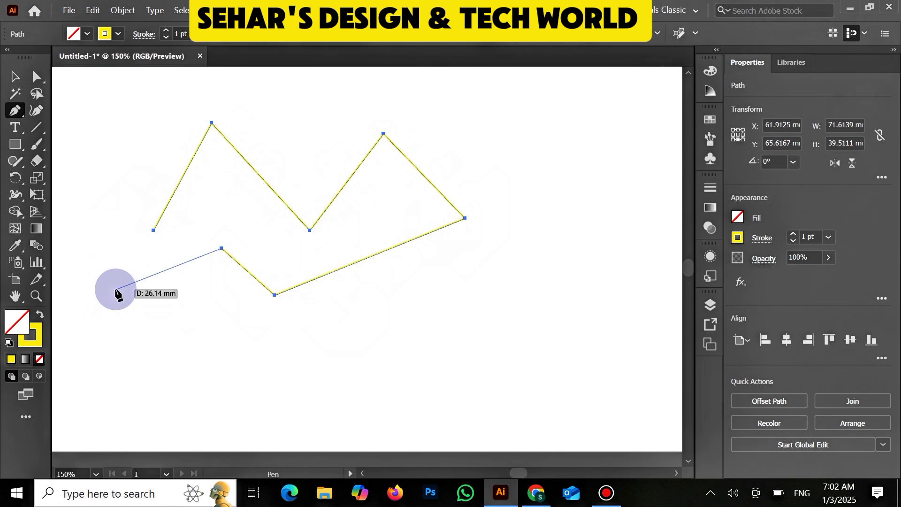
Undo the path edits until only the first three-point yellow triangle remains.
key(ctrl+z)
key(ctrl+z)
key(ctrl+z)
key(ctrl+z)
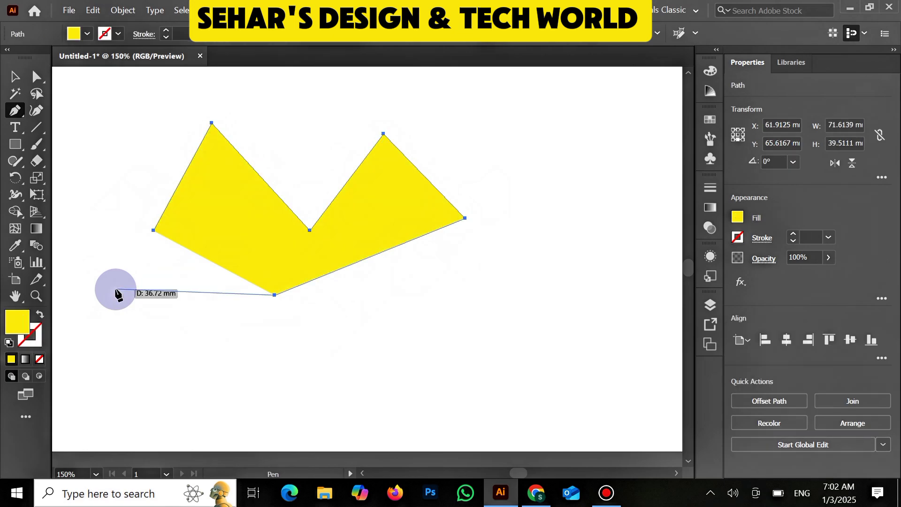
key(z)
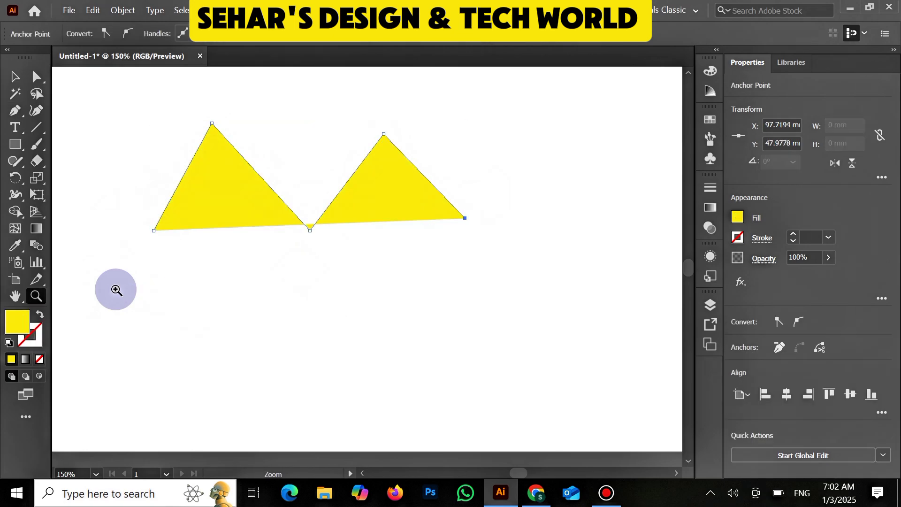
key(ctrl+z)
key(ctrl+z)
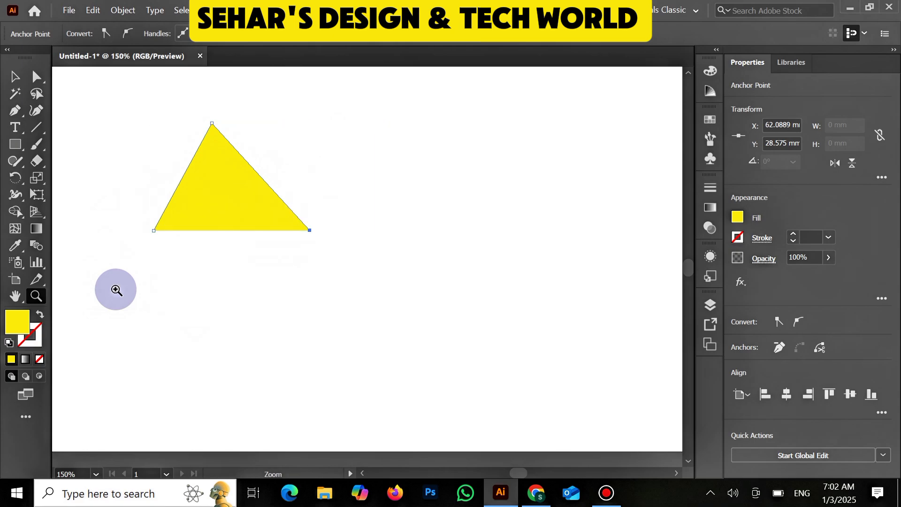
Draw a separate four-point zigzag path with the Pen tool to the right of the yellow triangle.
click(15, 110)
click(392, 167)
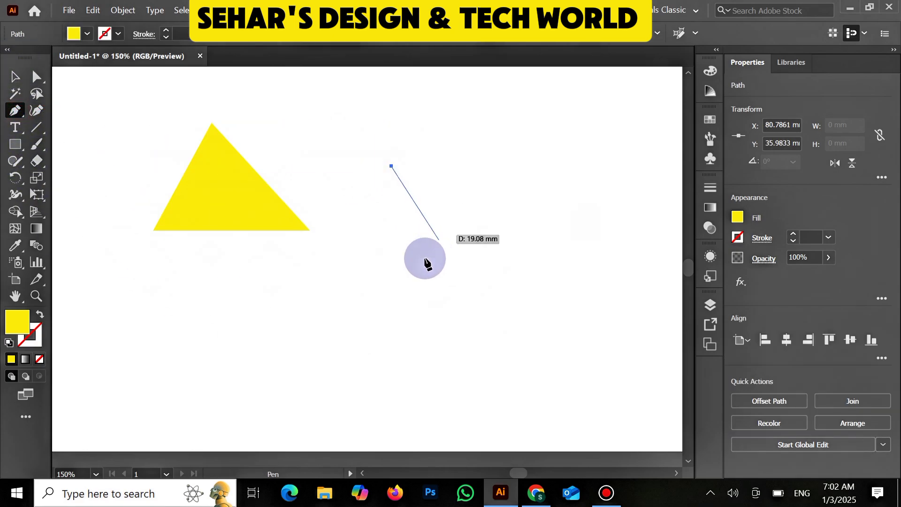
click(525, 204)
click(373, 213)
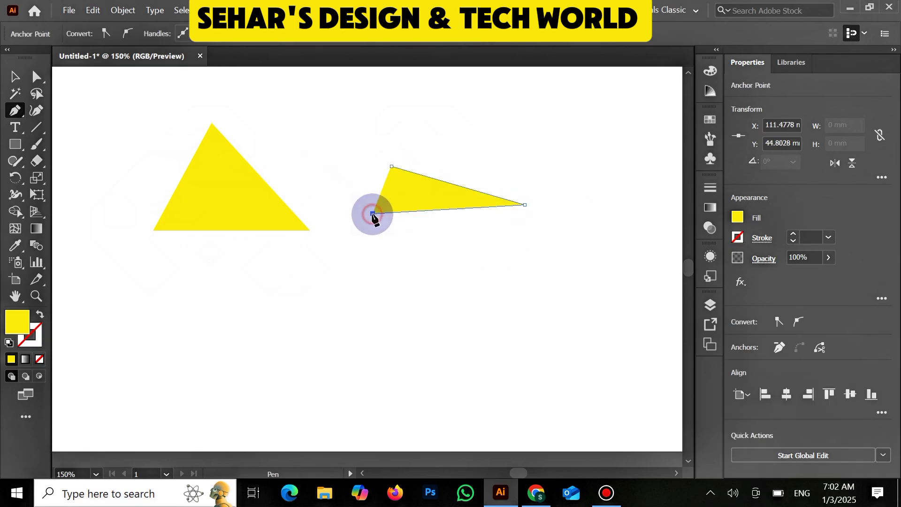
click(406, 325)
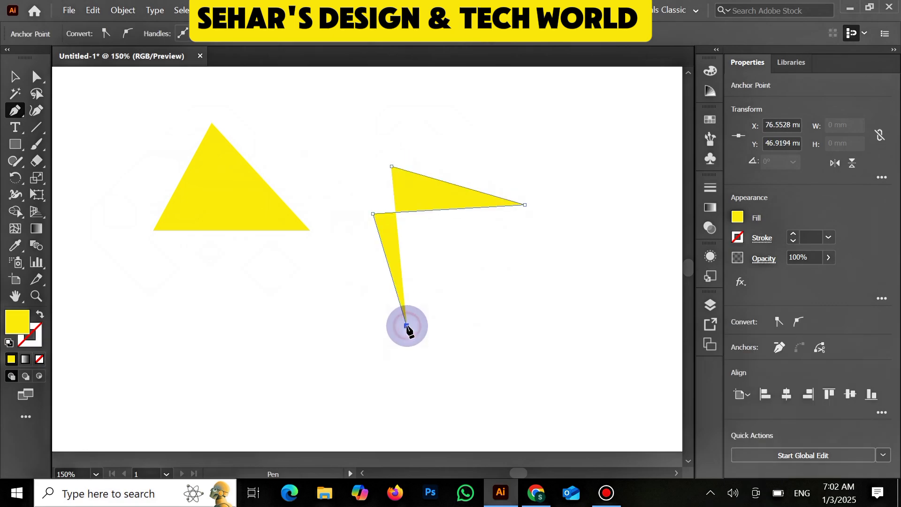
Swap fill and stroke to leave only a yellow outline, add a fifth anchor to the zigzag, and try closing the path.
click(39, 313)
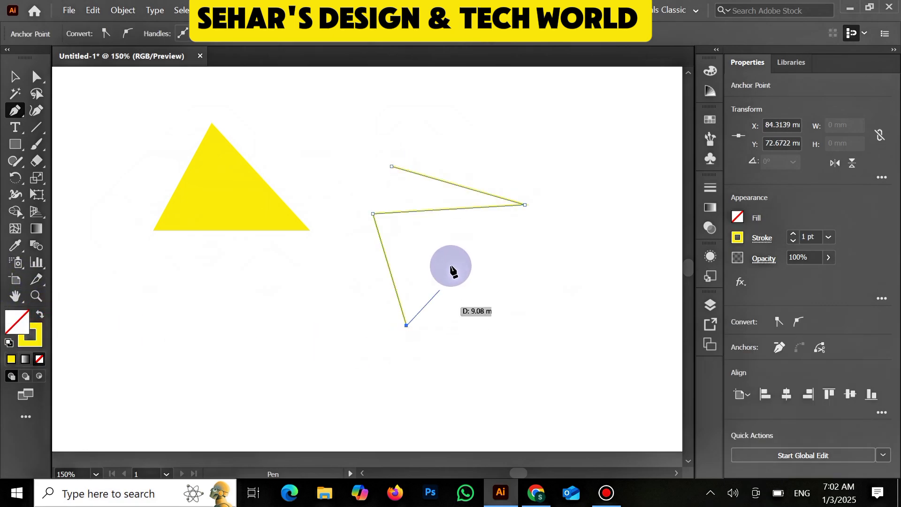
click(338, 222)
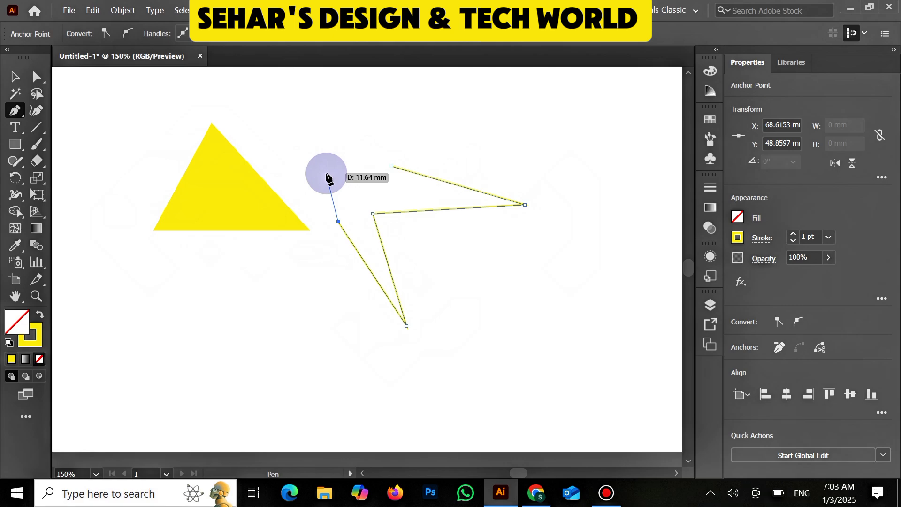
click(392, 167)
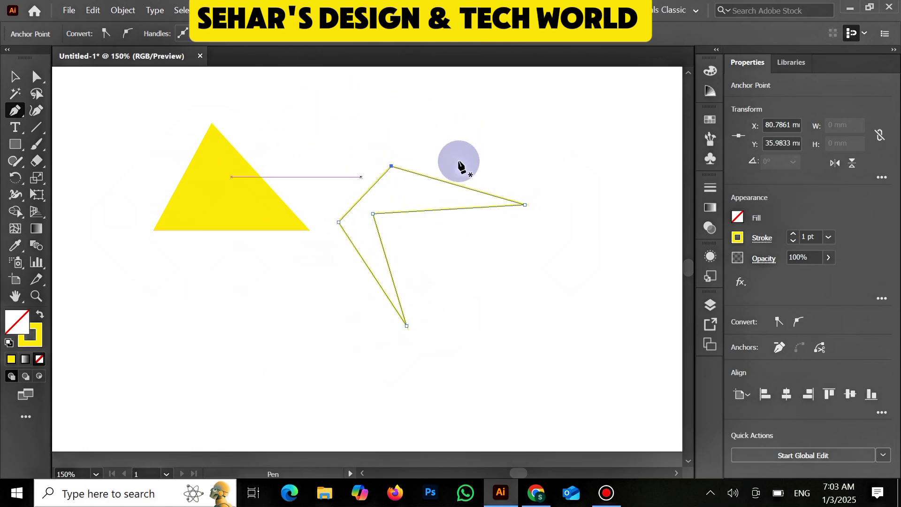
key(ctrl+z)
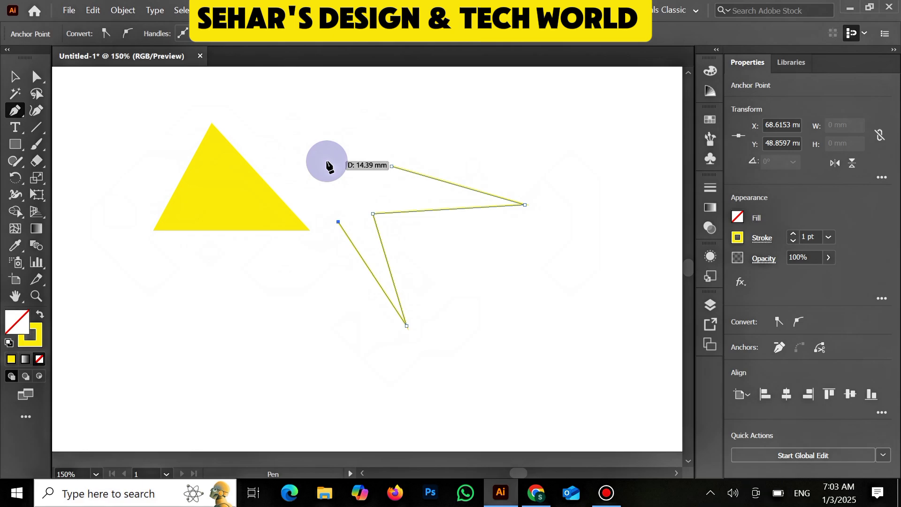
Delete both the yellow triangle and the outlined zigzag path from the artboard.
click(14, 78)
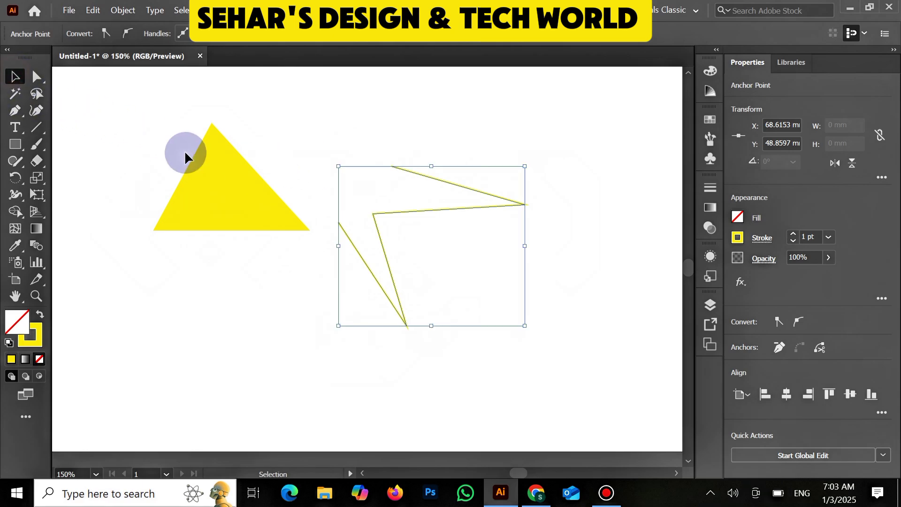
drag(158, 124, 524, 327)
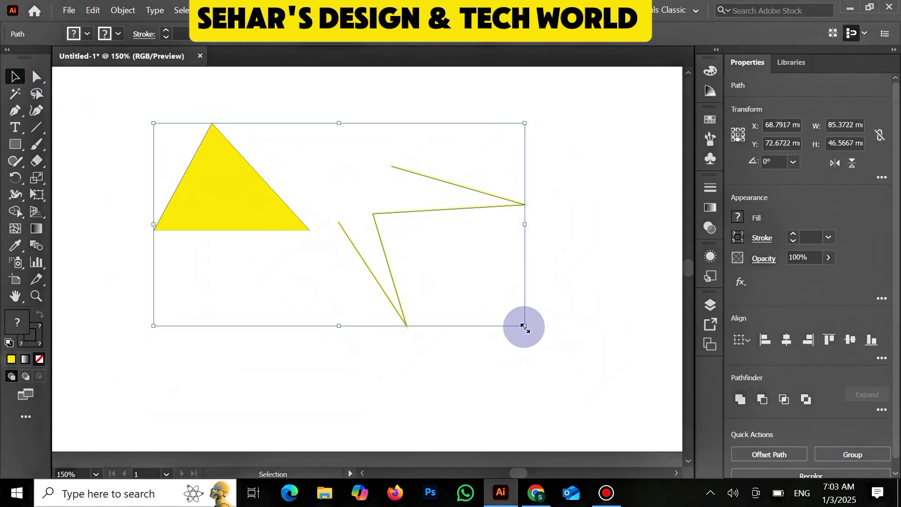
key(Delete)
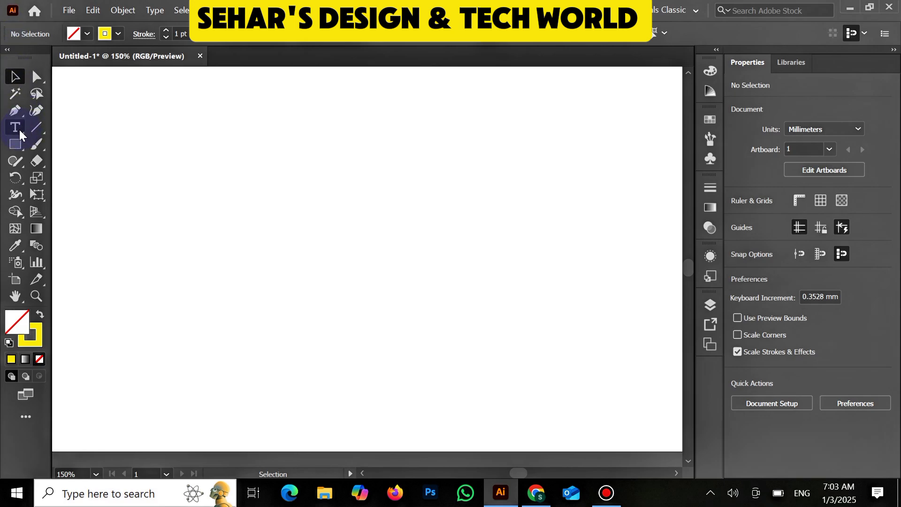
Draw a straight pen segment from about X 21, Y 48 mm to X 39, Y 23 mm, and an outward-curving segment to X 58, Y 48 mm.
click(15, 110)
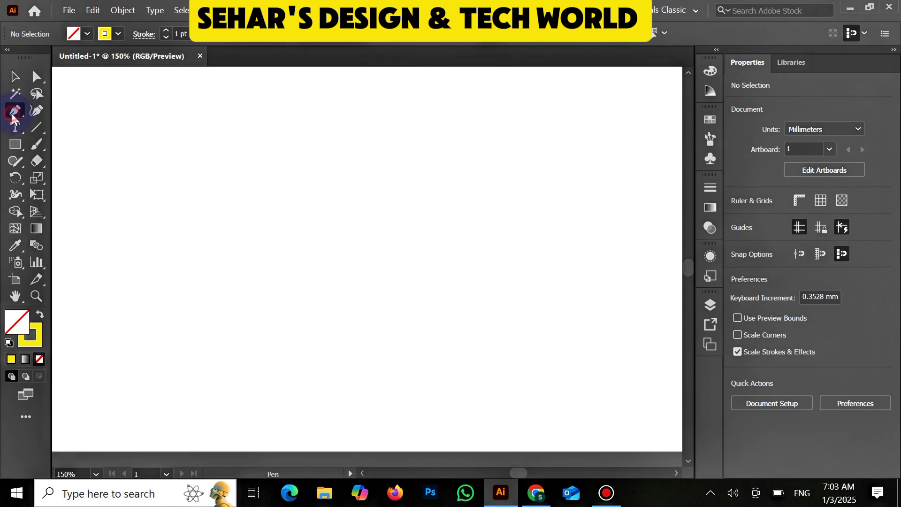
click(132, 217)
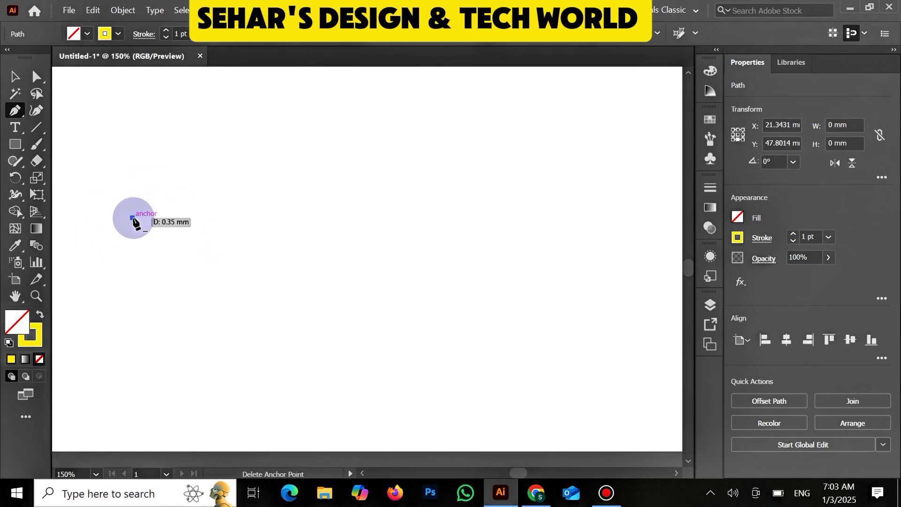
click(211, 108)
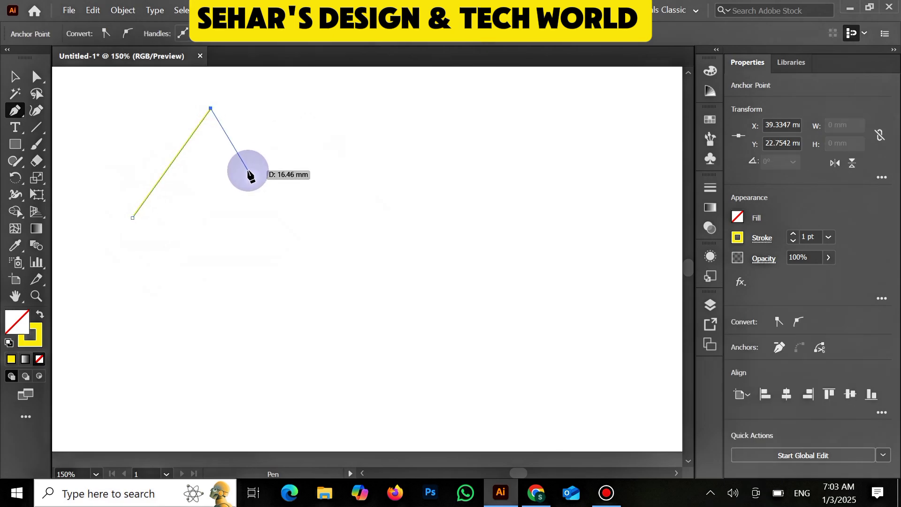
click(291, 217)
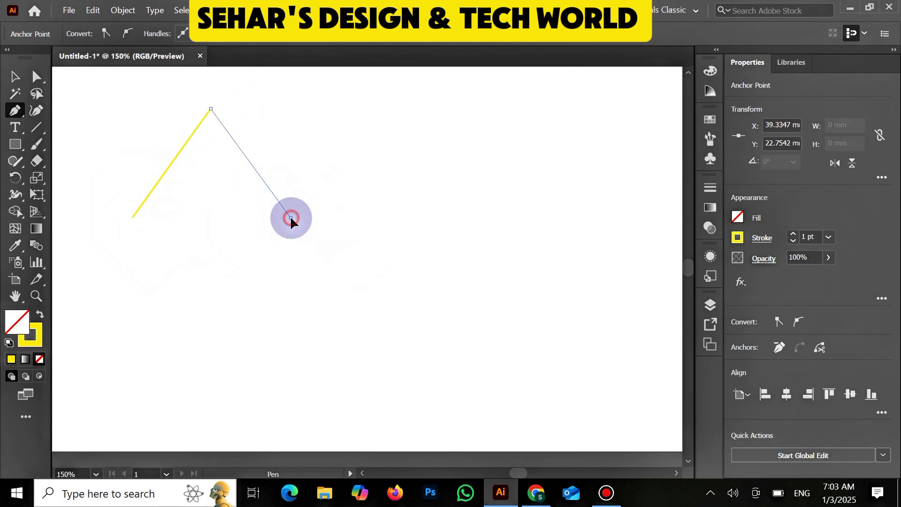
drag(290, 218, 260, 326)
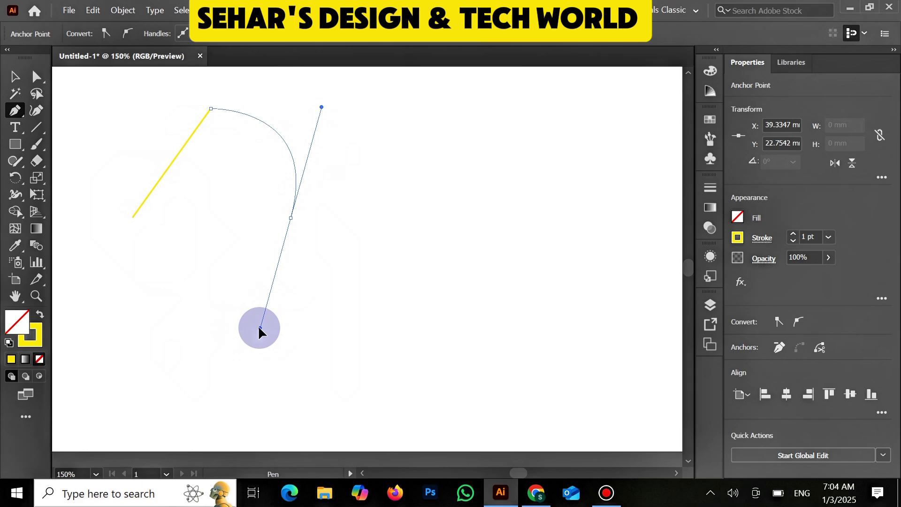
mouse_move(259, 327)
mouse_down()
mouse_move(256, 306)
mouse_move(275, 270)
mouse_move(319, 309)
mouse_move(285, 323)
mouse_move(255, 301)
mouse_move(298, 304)
mouse_move(292, 311)
mouse_up()
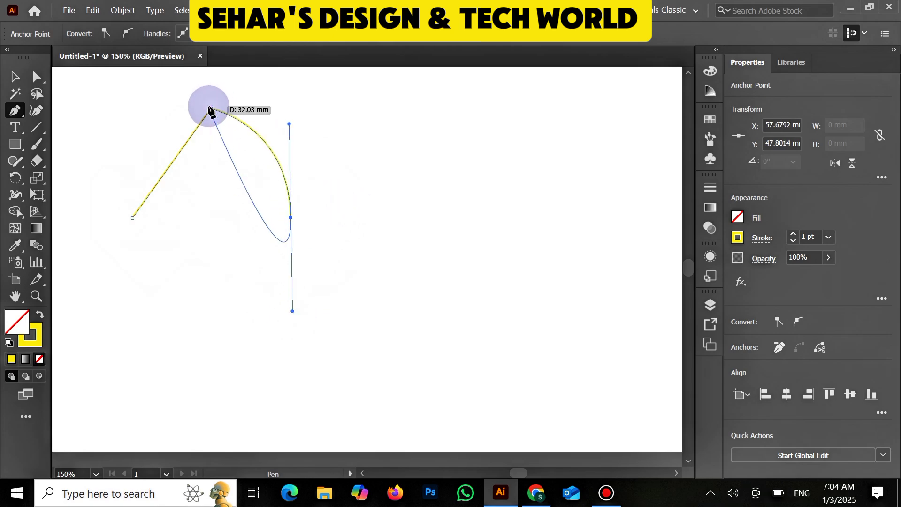
click(290, 123)
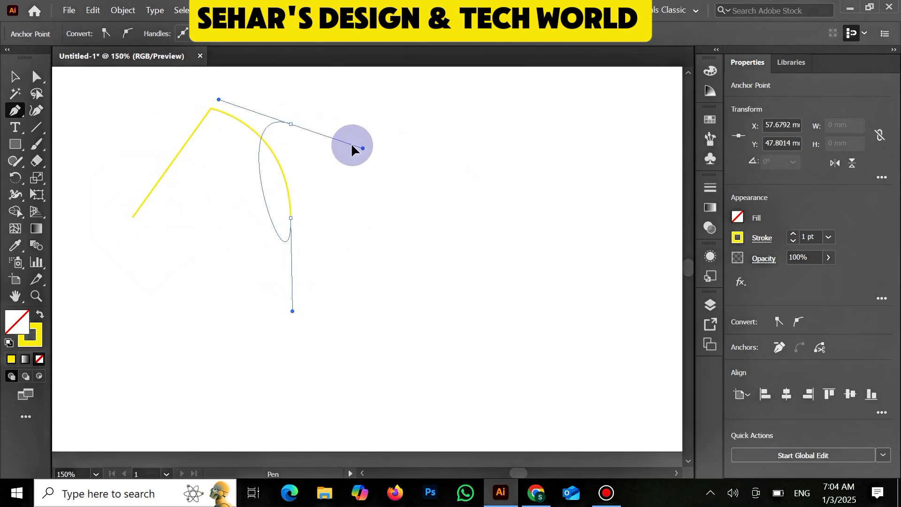
drag(278, 136, 277, 134)
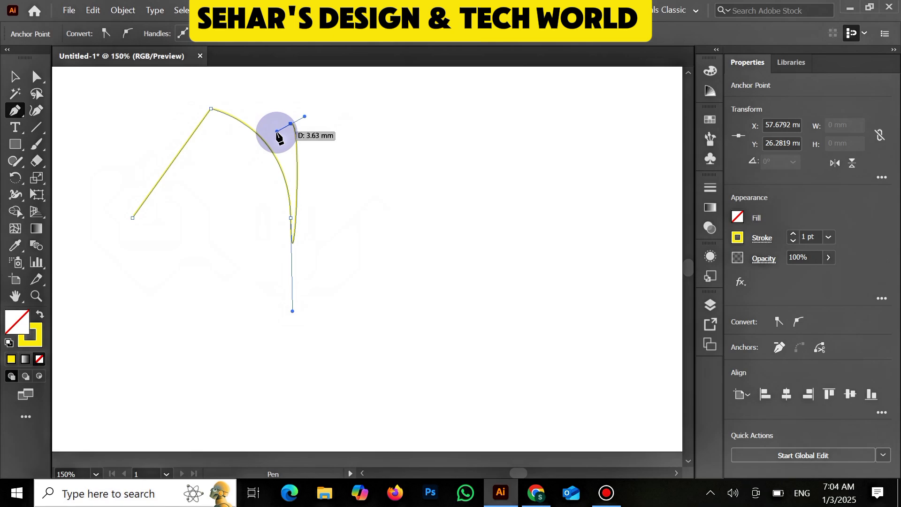
key(ctrl+z)
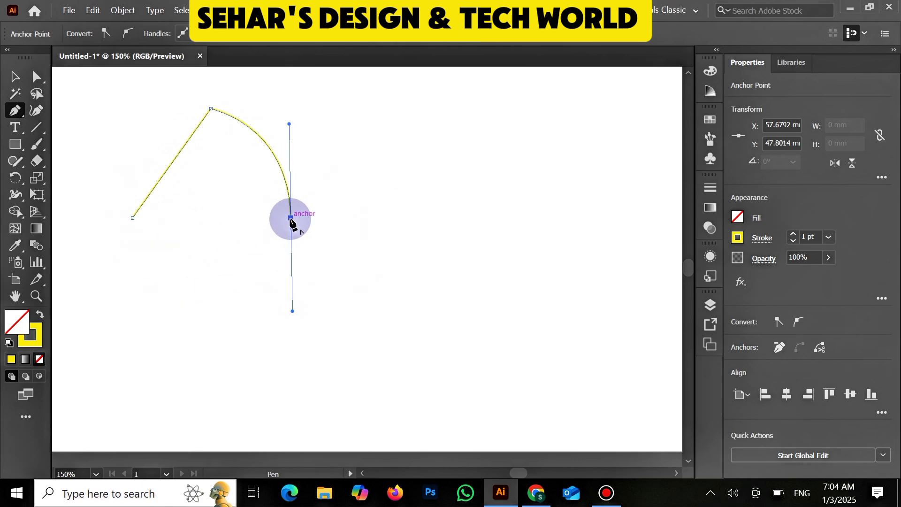
Remove the outgoing direction handle at the arc's lower end and close the shape with a straight base to the starting anchor.
click(290, 218)
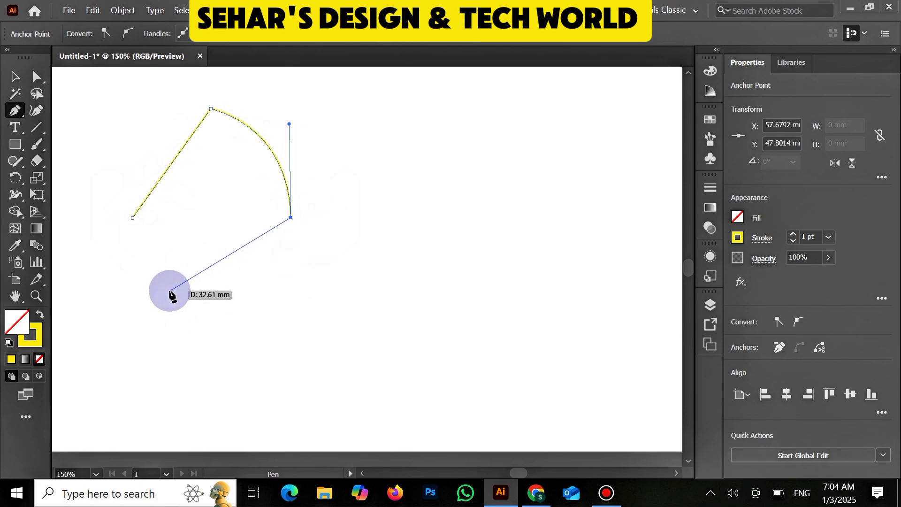
click(133, 218)
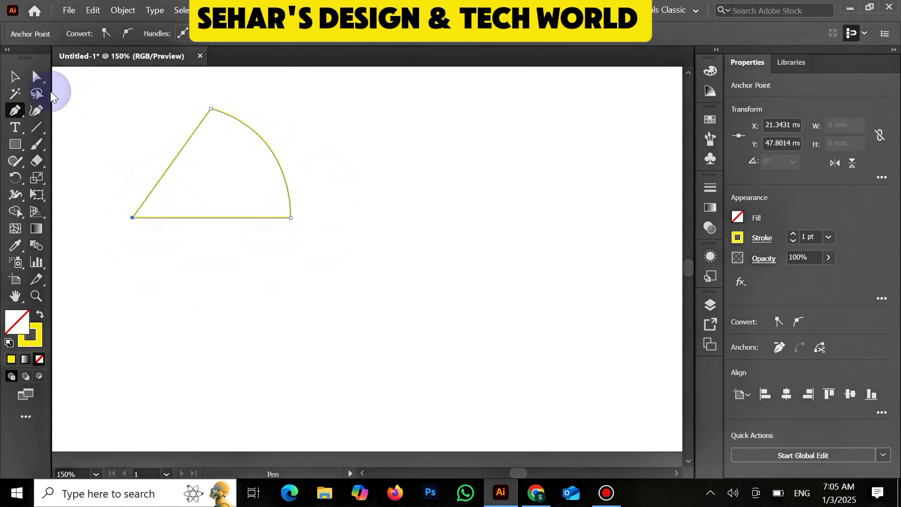
click(43, 81)
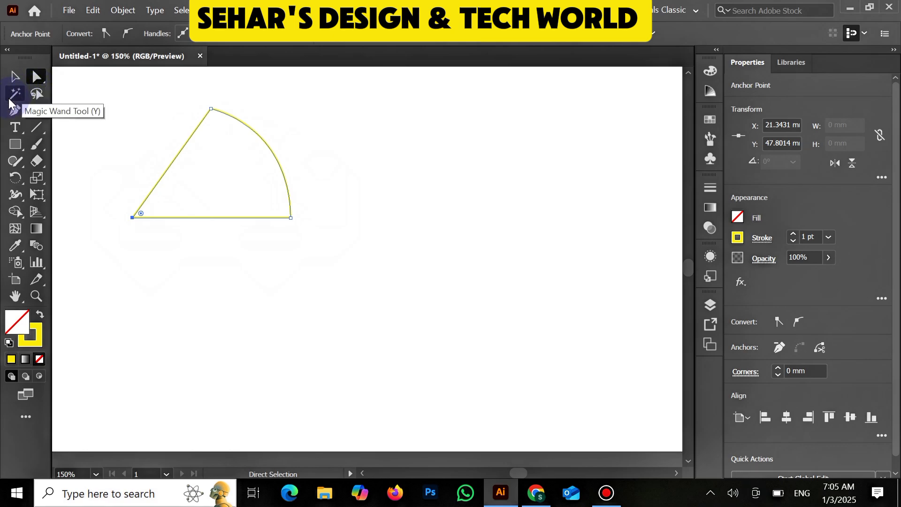
Draw a separate arched pen segment below the closed sector shape, ending at about X 103, Y 58 mm.
click(16, 112)
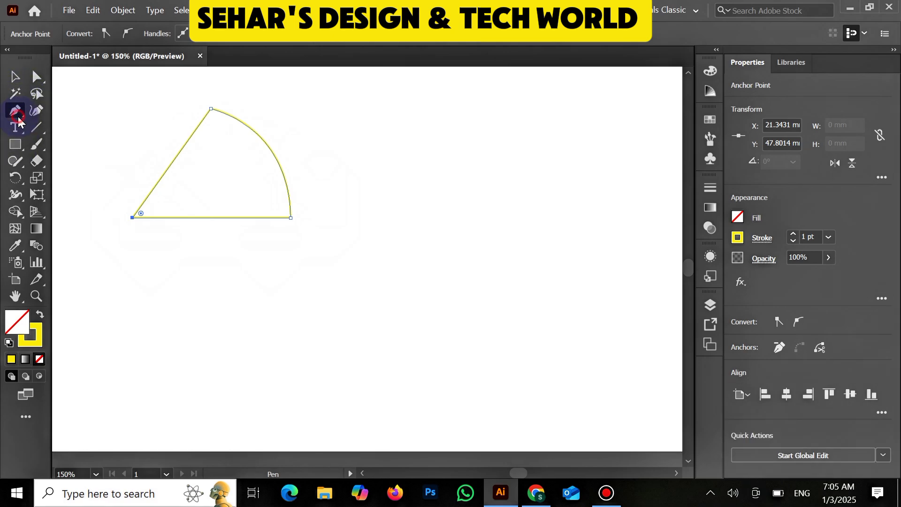
click(266, 272)
drag(489, 263, 622, 366)
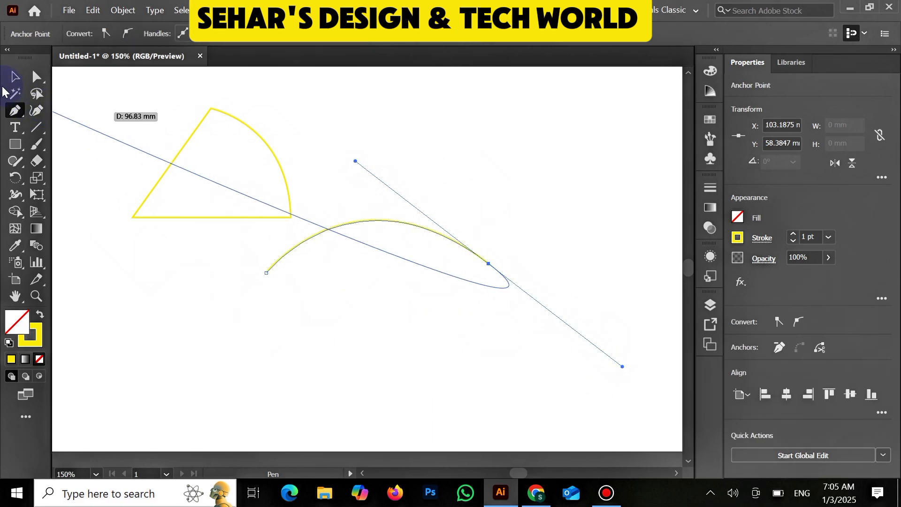
Reshape the new arch by moving both direction handles of its end anchor, making the curve taller with its peak nearer the start.
click(9, 78)
click(36, 77)
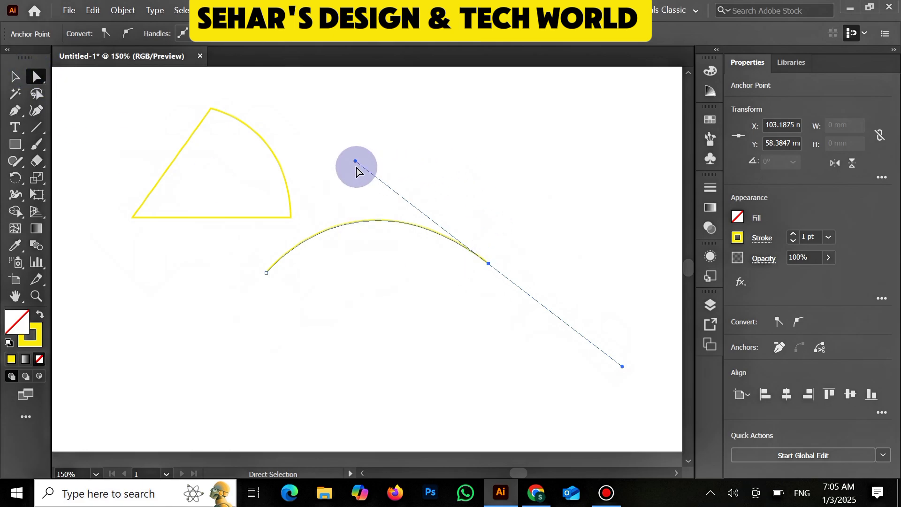
drag(355, 161, 339, 204)
drag(327, 132, 347, 84)
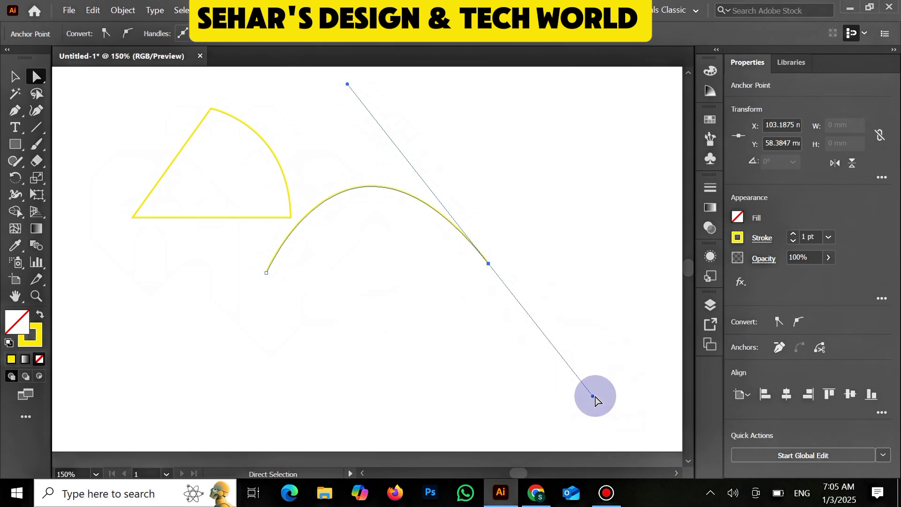
drag(593, 395, 615, 384)
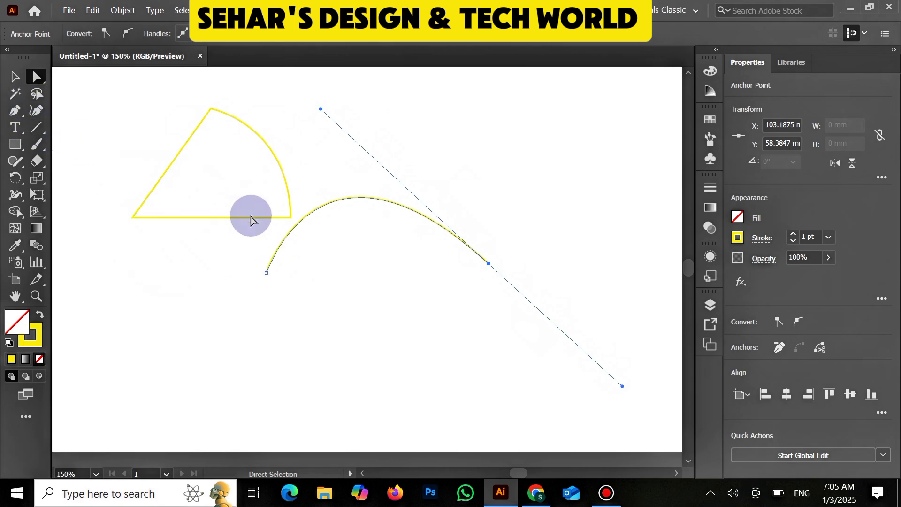
Delete both the closed sector shape and the open arch from the artboard.
click(13, 79)
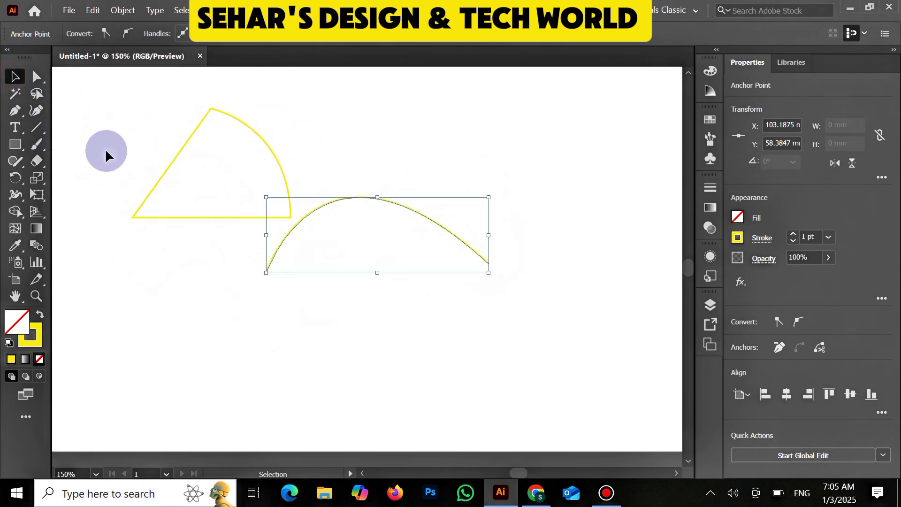
drag(127, 122, 424, 331)
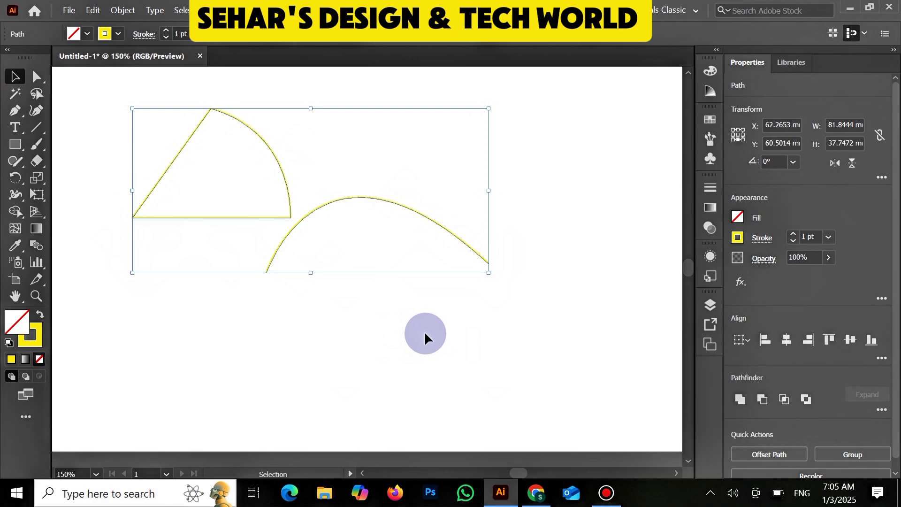
key(Delete)
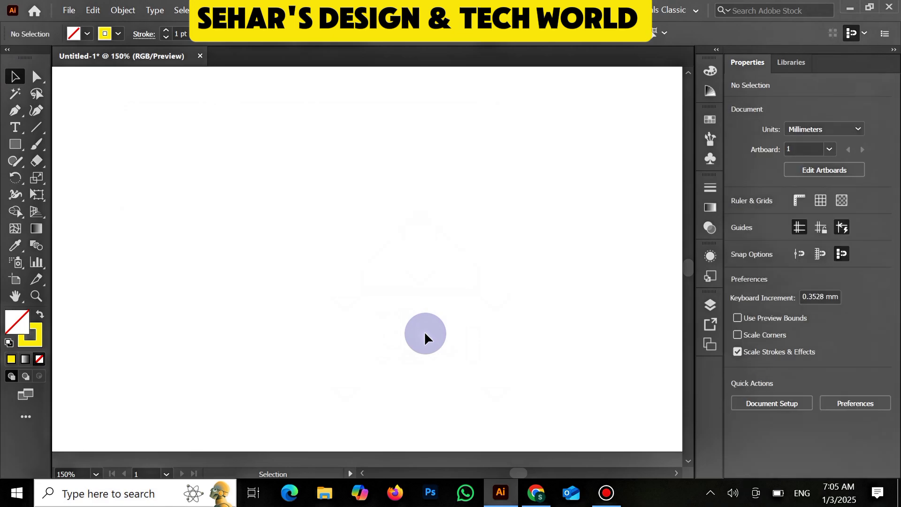
Draw a perfectly horizontal pen segment at about Y 41 mm, from about X 34 to X 106 mm.
click(16, 105)
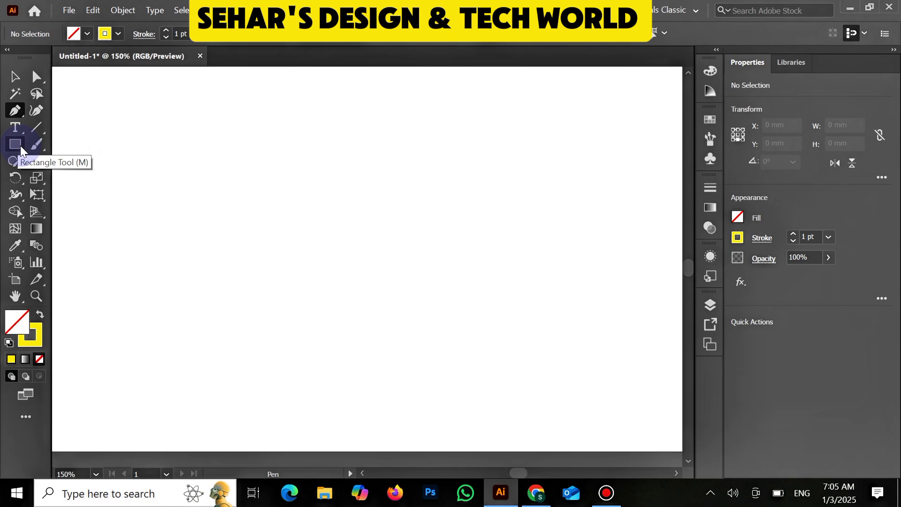
right_click(21, 108)
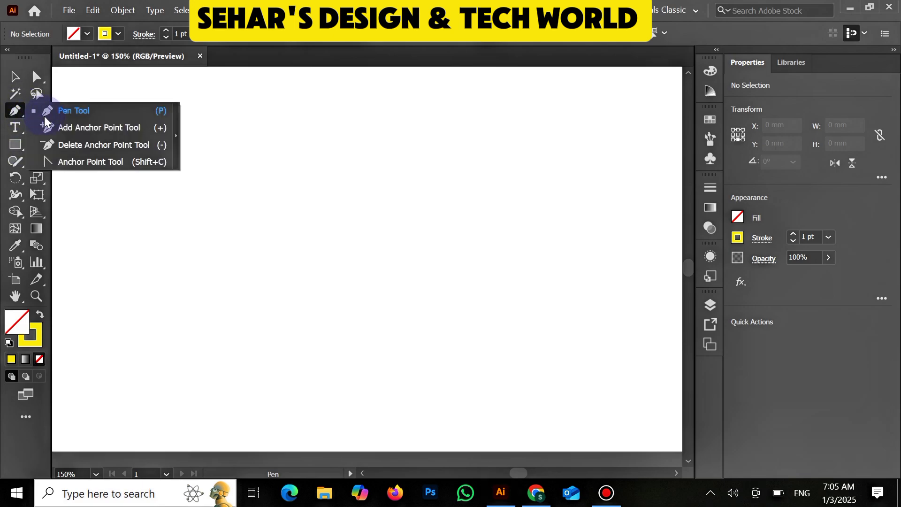
click(71, 110)
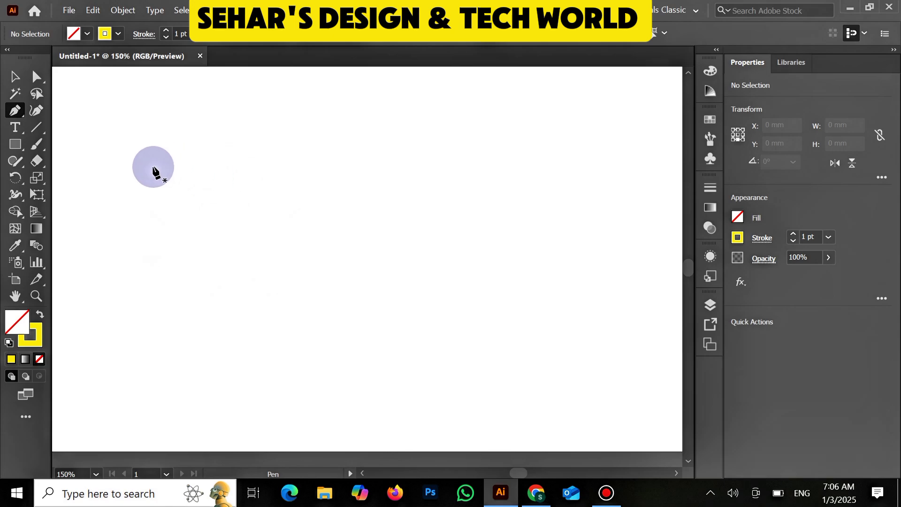
mouse_move(16, 117)
mouse_down()
mouse_move(111, 113)
mouse_move(117, 139)
mouse_move(117, 126)
mouse_move(13, 114)
mouse_up()
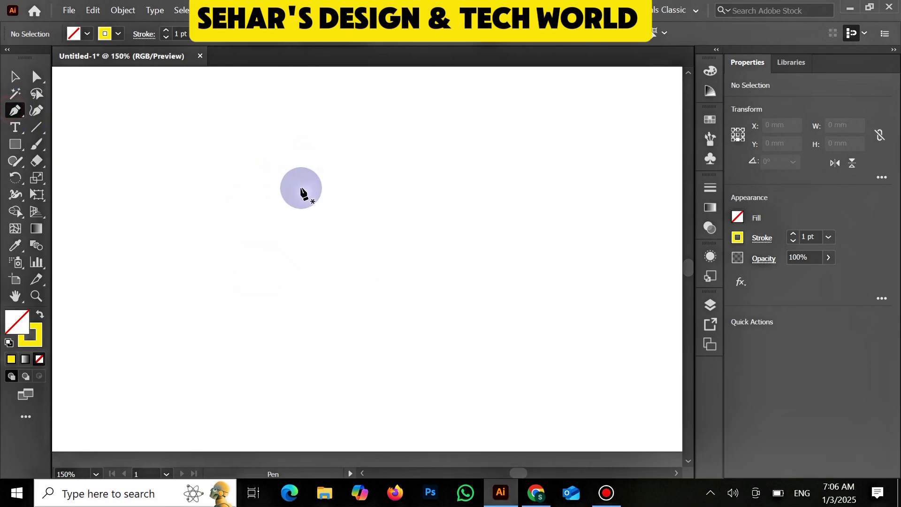
click(189, 187)
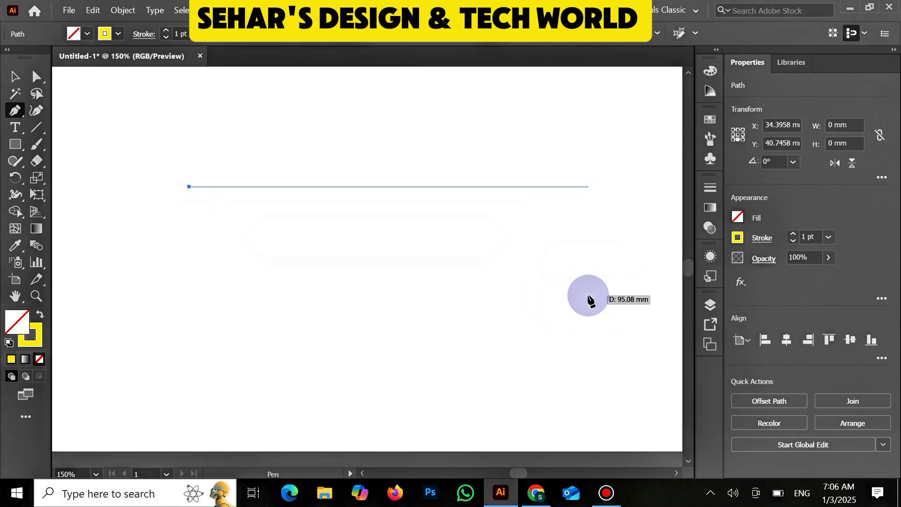
key(shift)
click(499, 186)
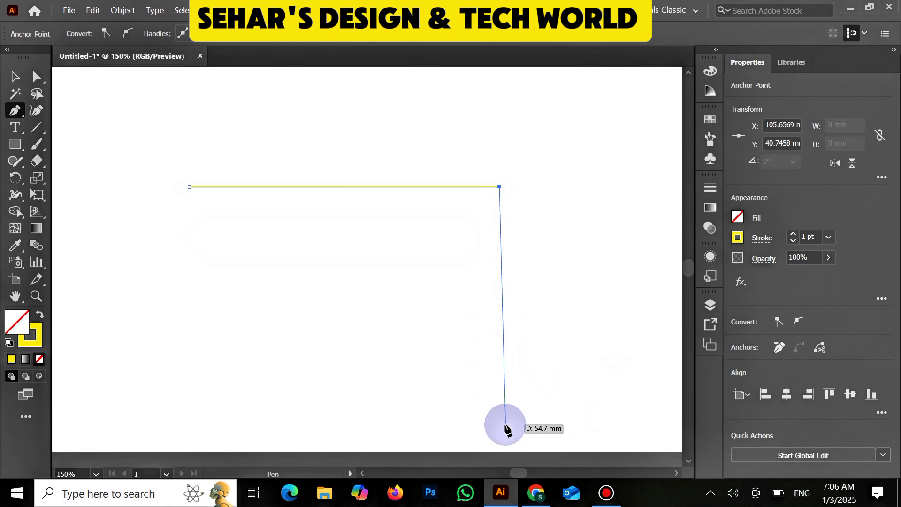
Complete the four-sided shape with a vertical side to about Y 95 mm and a horizontal base to about X 32 mm, and move it slightly upward.
key(shift)
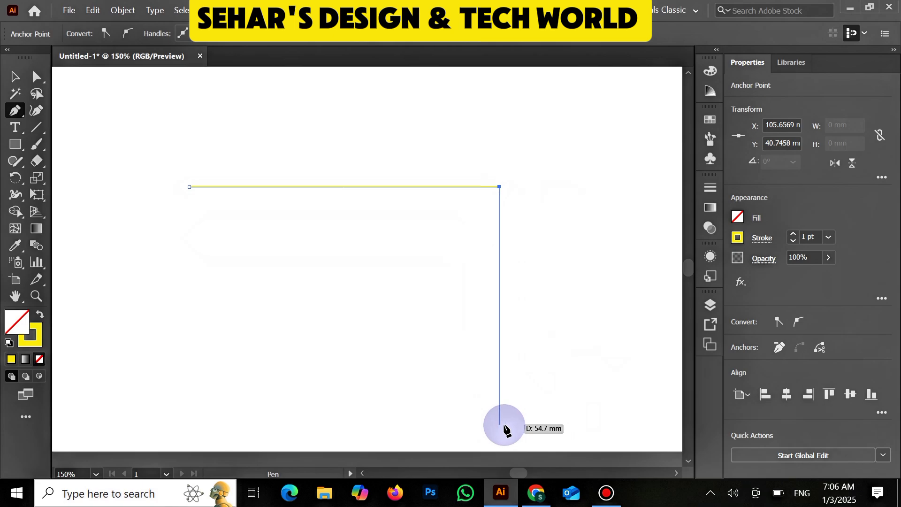
shift+click(499, 423)
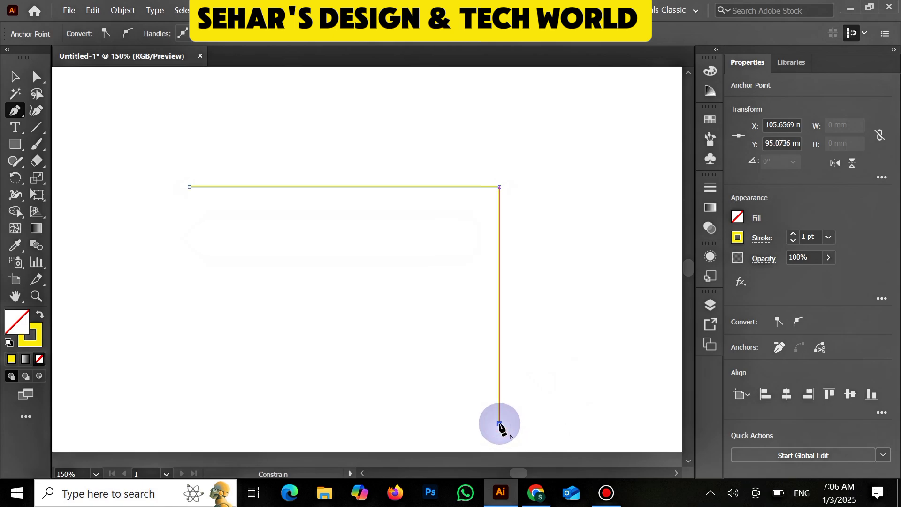
shift+click(179, 423)
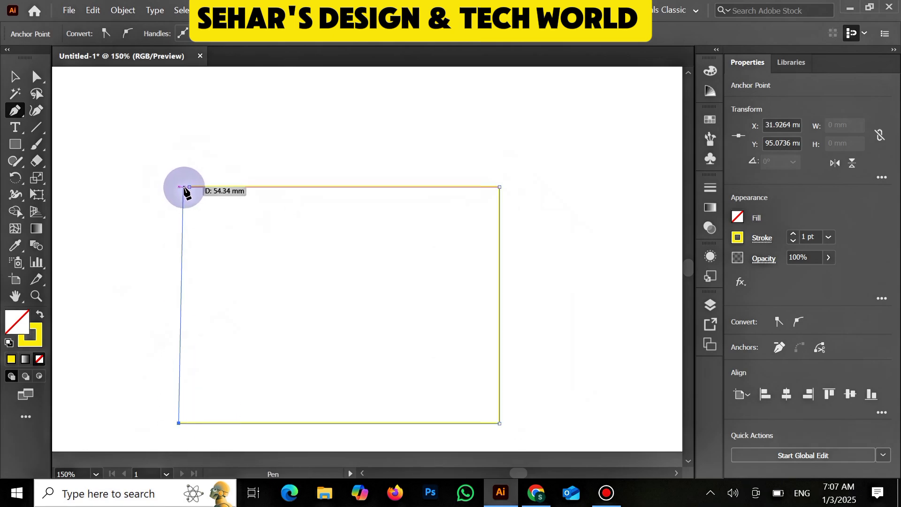
click(189, 187)
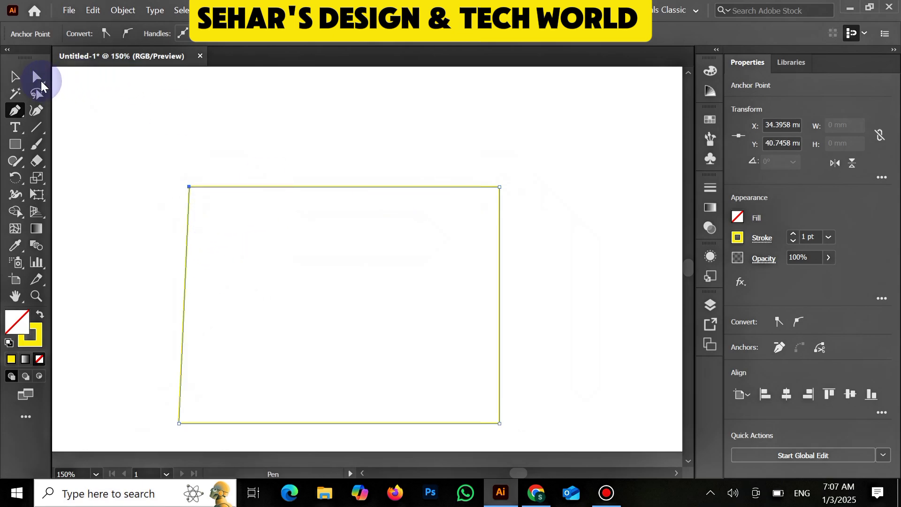
click(14, 77)
drag(324, 174, 324, 125)
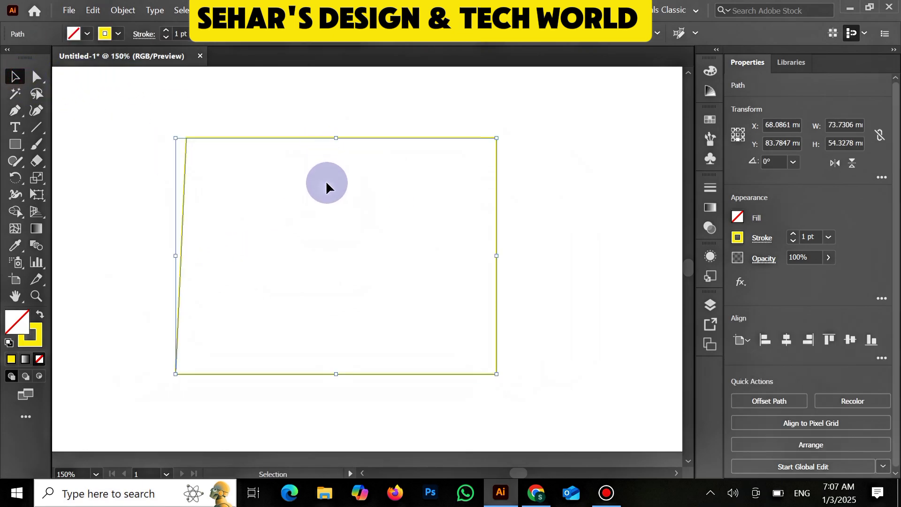
Add an anchor on the shape's top edge at about X 66 mm and move it inward to about X 69, Y 60 mm.
click(15, 111)
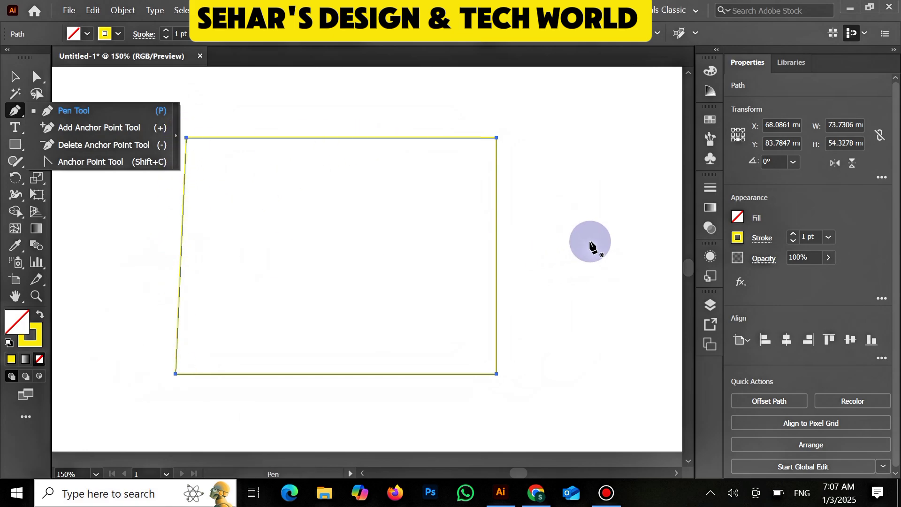
click(106, 128)
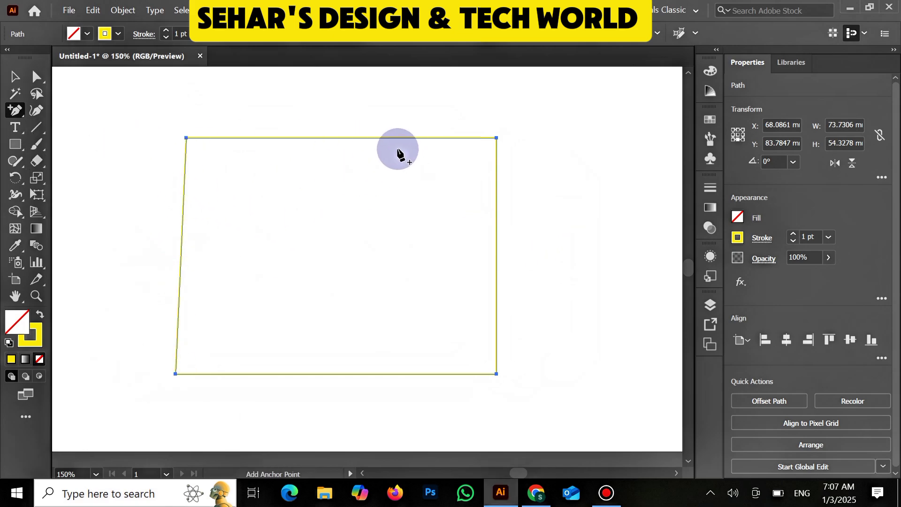
click(327, 137)
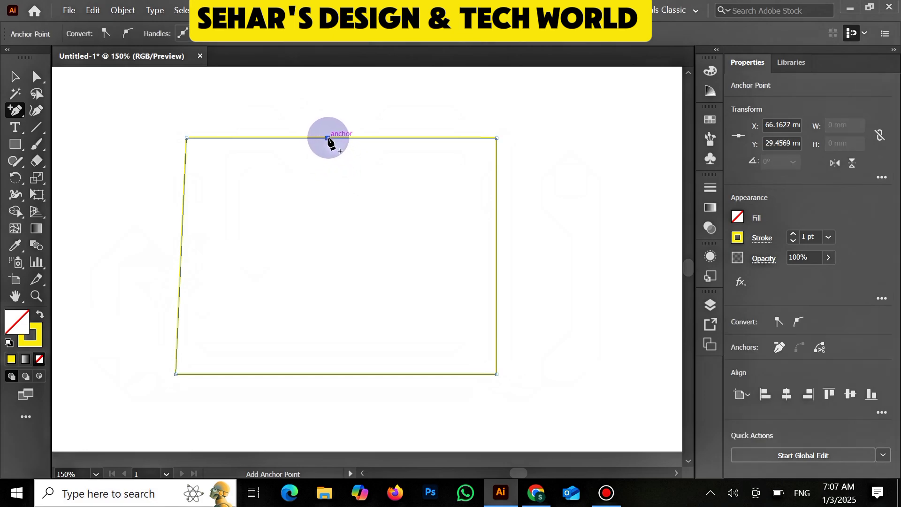
click(40, 78)
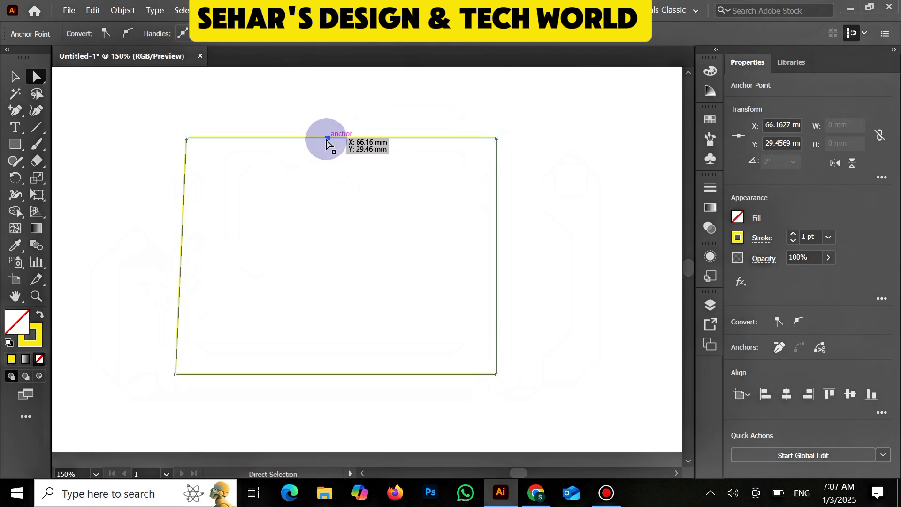
drag(326, 140, 339, 272)
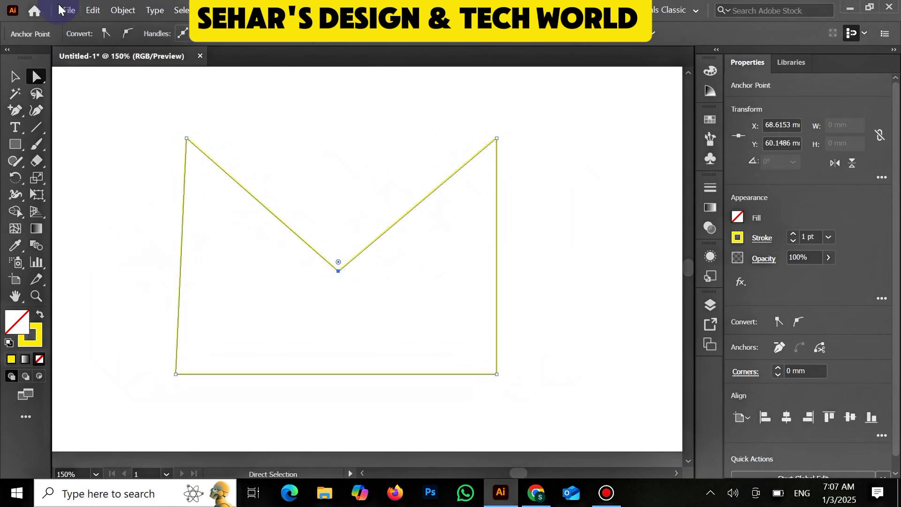
Remove the anchor at the tip of the V-shaped notch with the Delete Anchor Point tool.
click(12, 112)
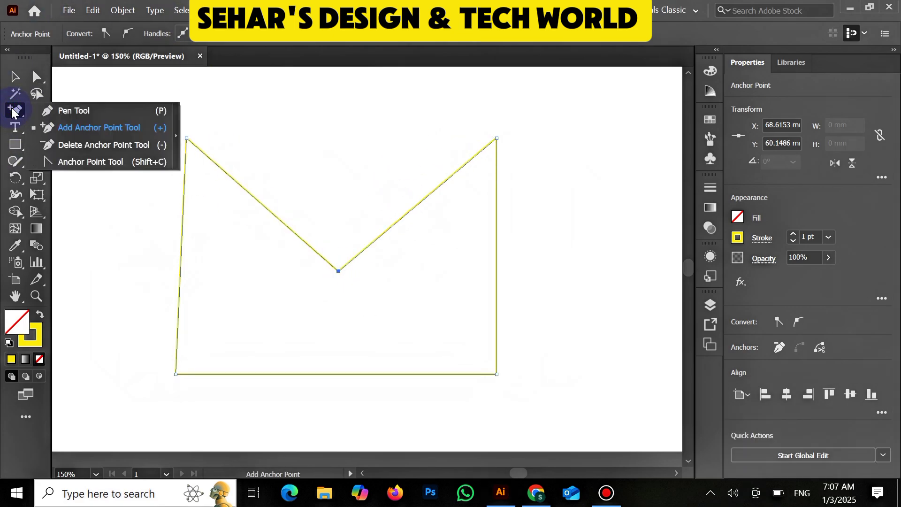
click(104, 145)
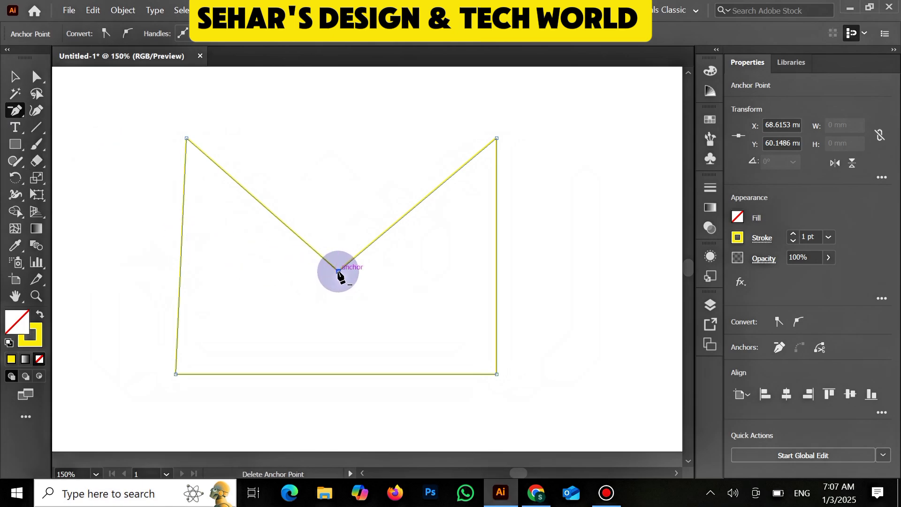
click(338, 270)
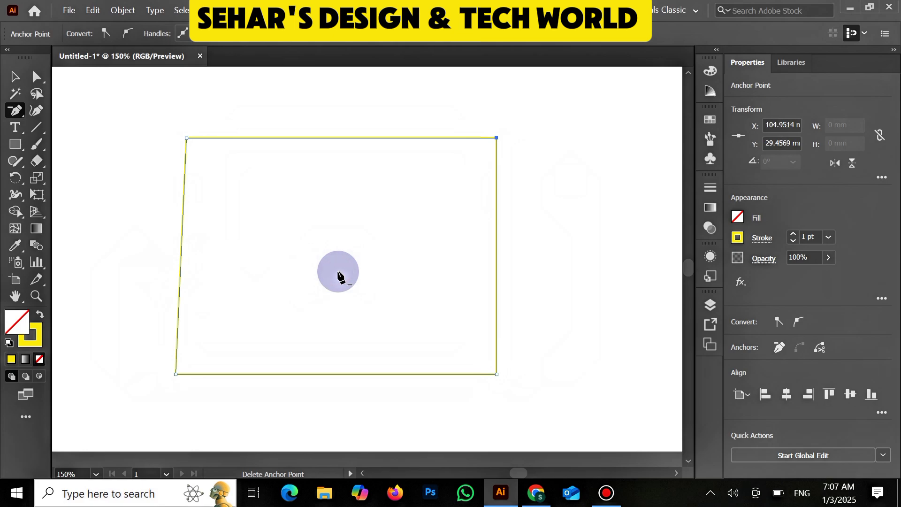
Try bending the shape's slanted left edge into a curve with the Anchor Point tool, and undo the change.
click(17, 111)
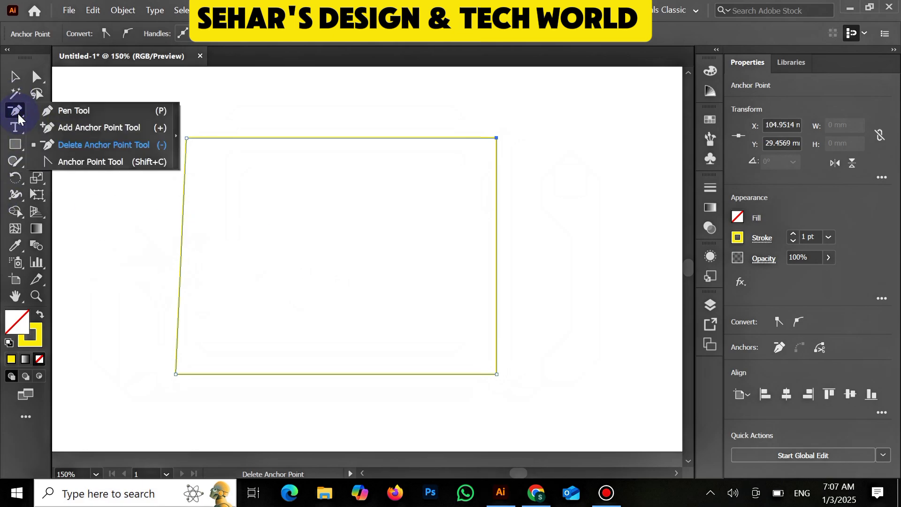
click(118, 168)
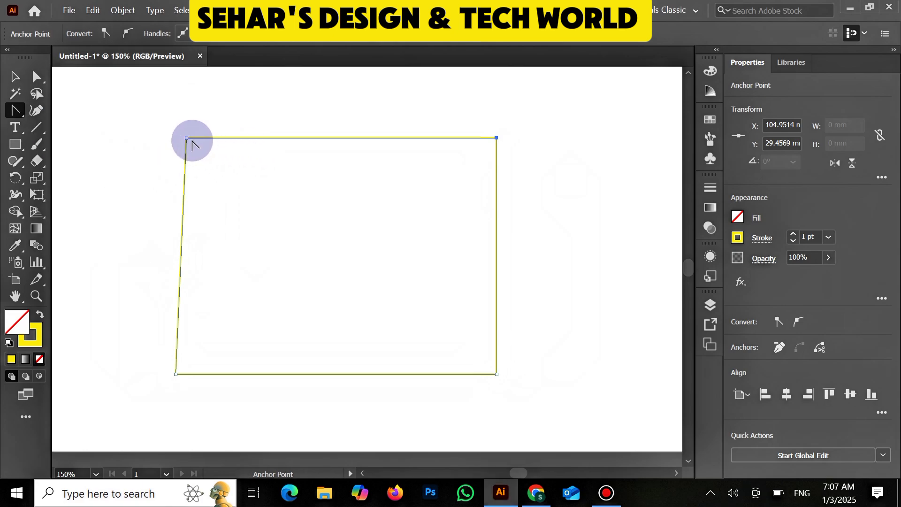
mouse_move(186, 140)
mouse_down()
mouse_move(216, 167)
mouse_move(216, 151)
mouse_move(221, 167)
mouse_up()
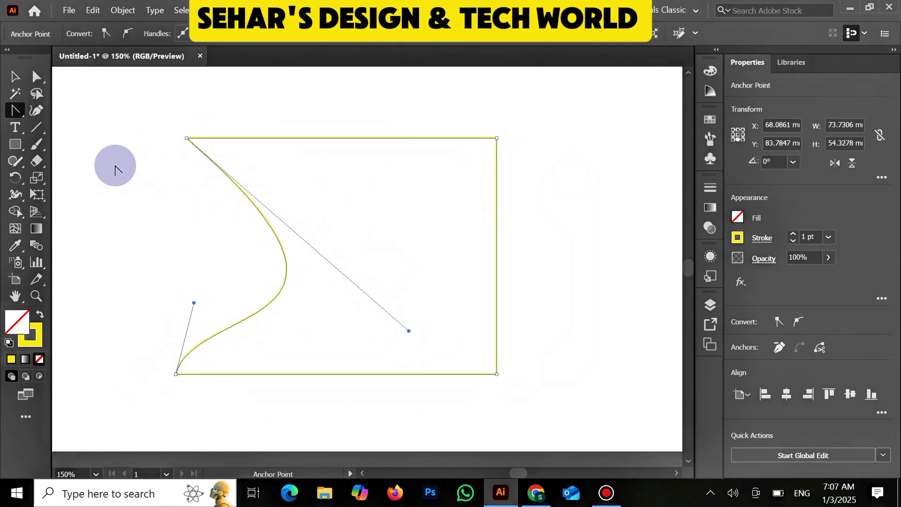
key(ctrl+z)
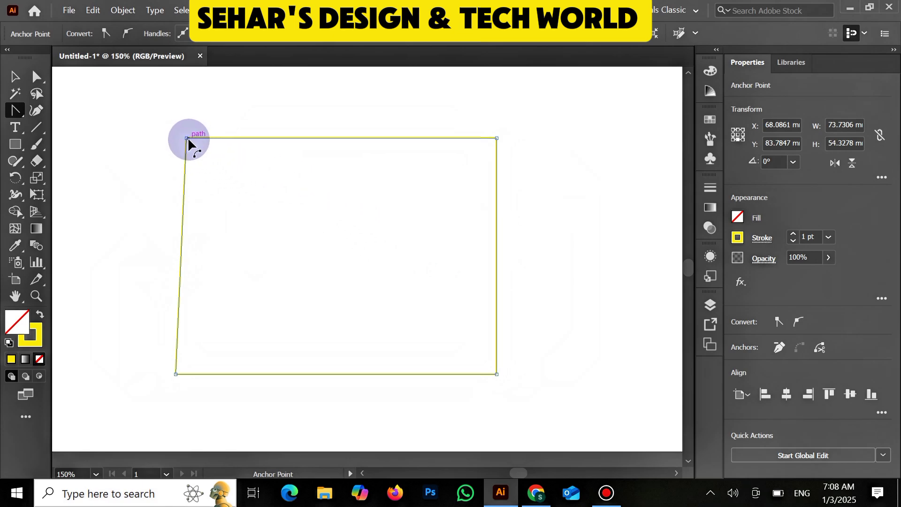
Try bending the top edge into a sagging curve, reposition the direction handle of its right corner, and undo both changes.
drag(188, 141, 213, 160)
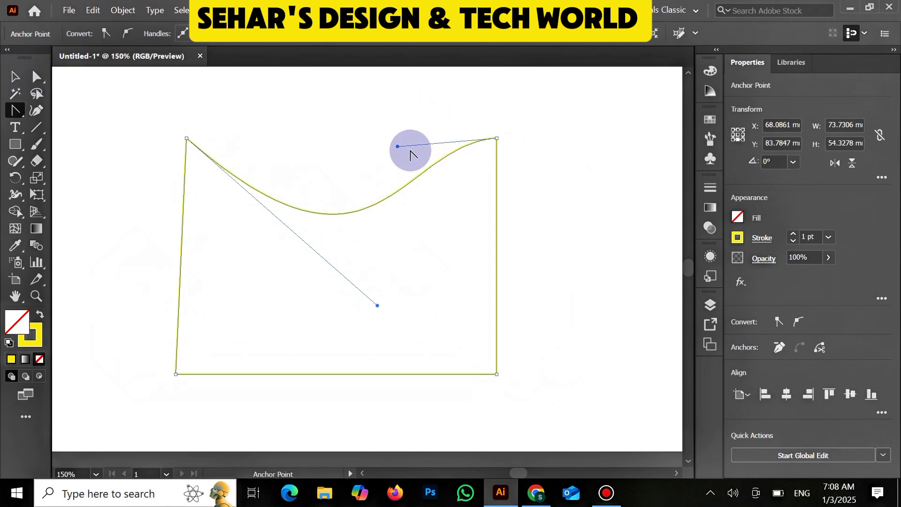
drag(398, 146, 347, 115)
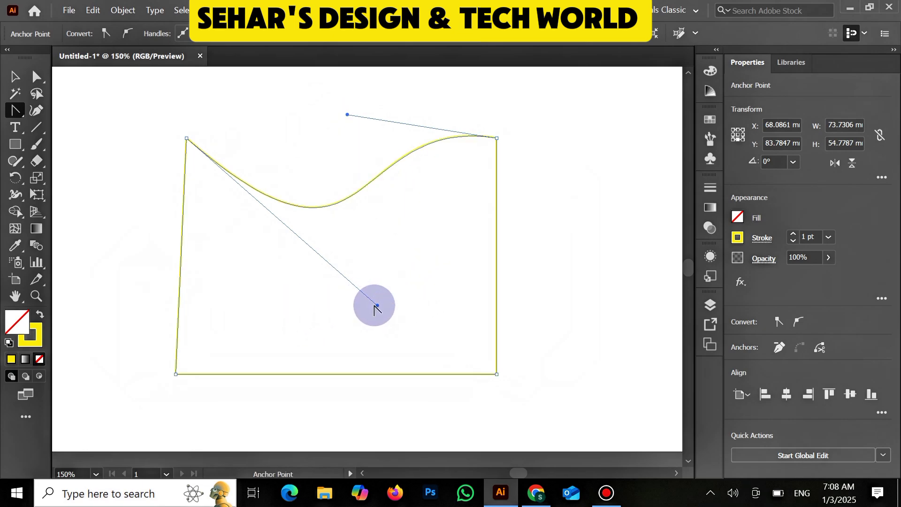
drag(380, 307, 378, 305)
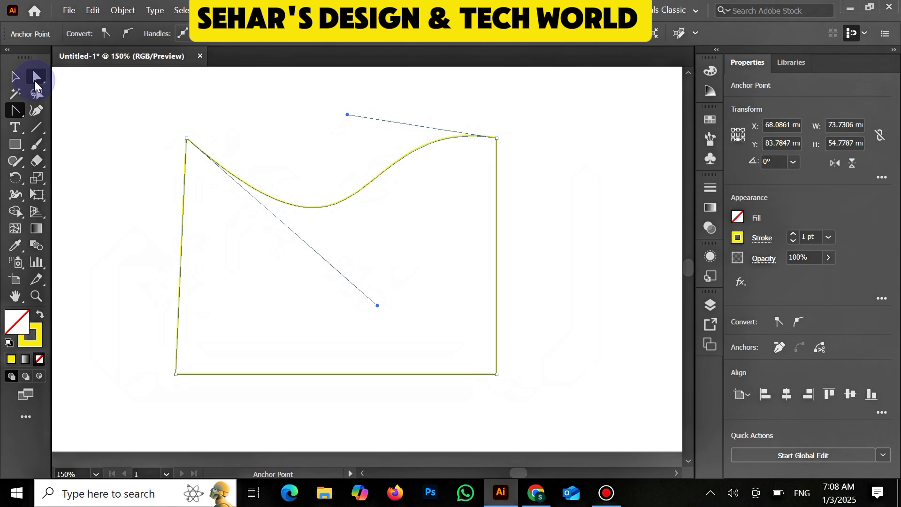
key(ctrl+z)
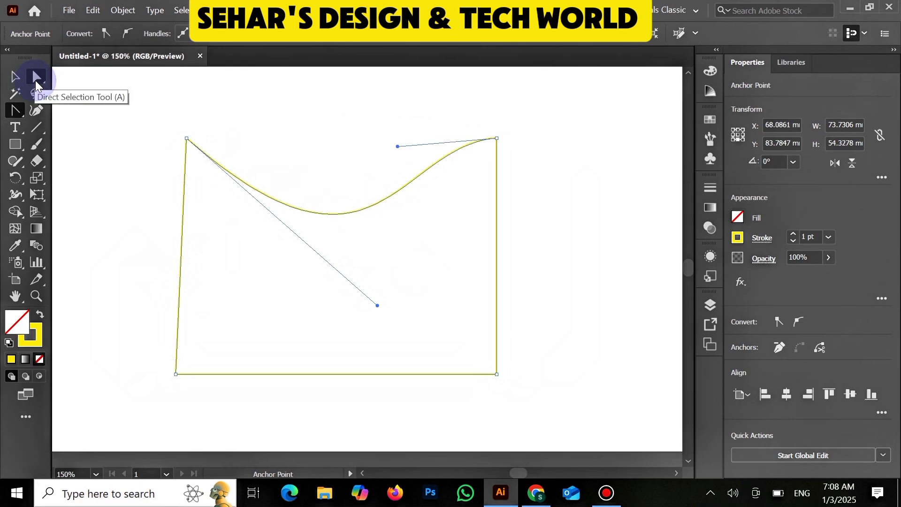
key(ctrl+z)
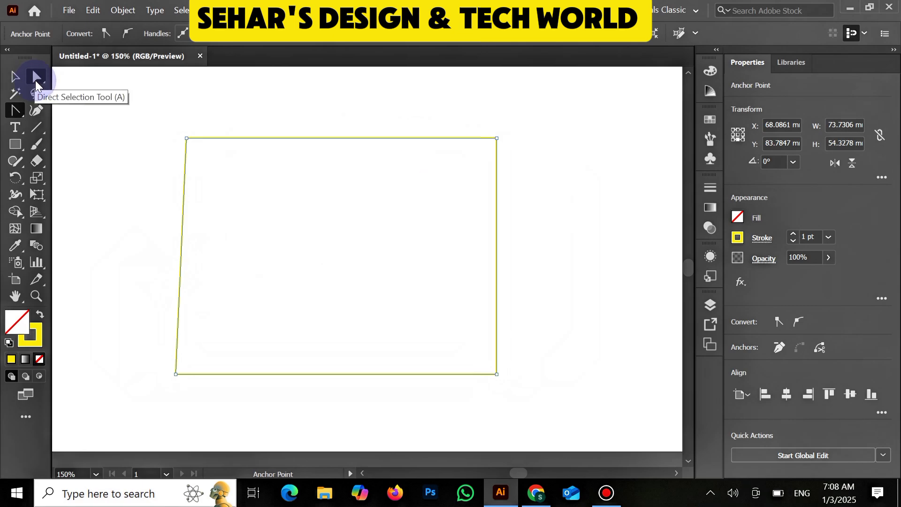
Open the set of Pen tool variants.
click(15, 111)
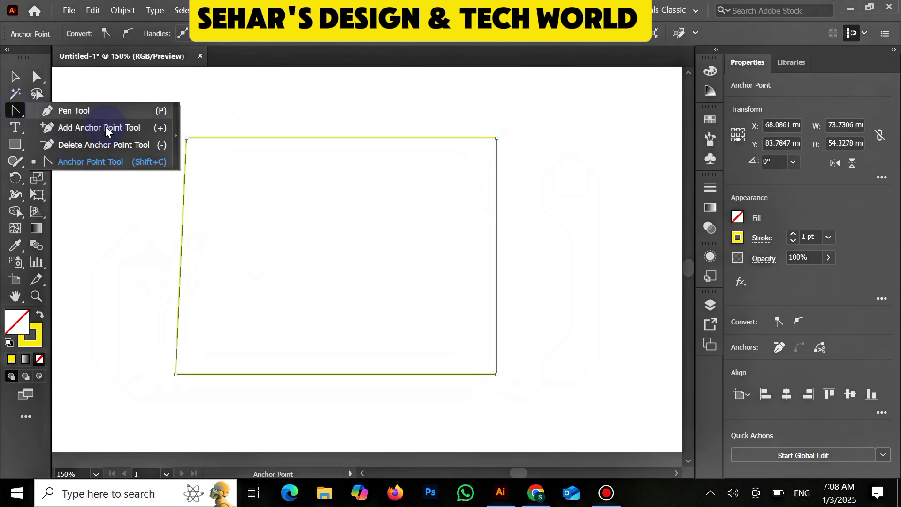